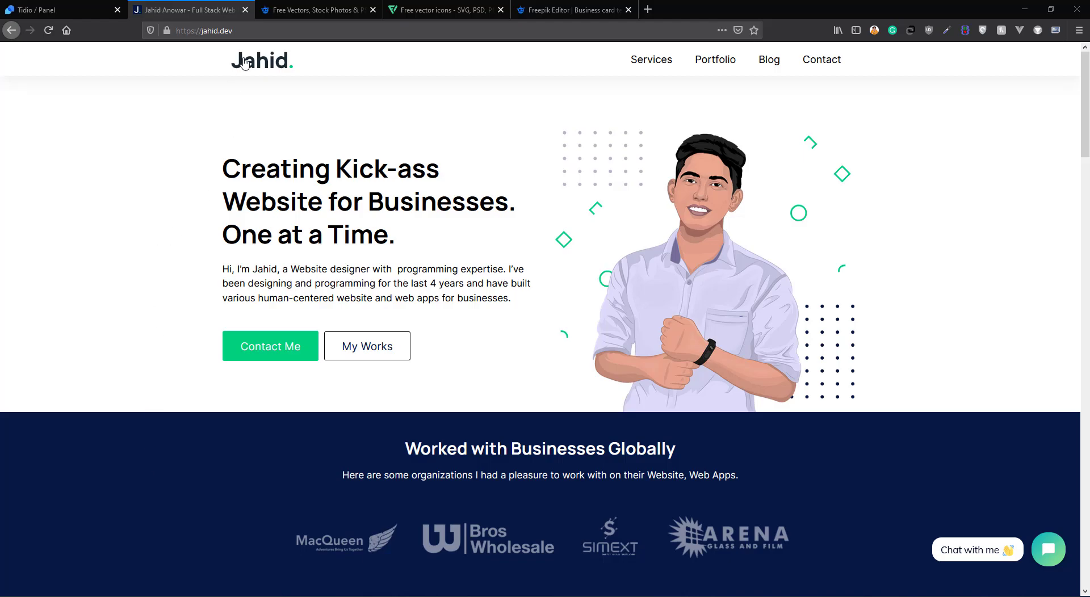
{"action": "left_click", "coordinate": [244, 10]}
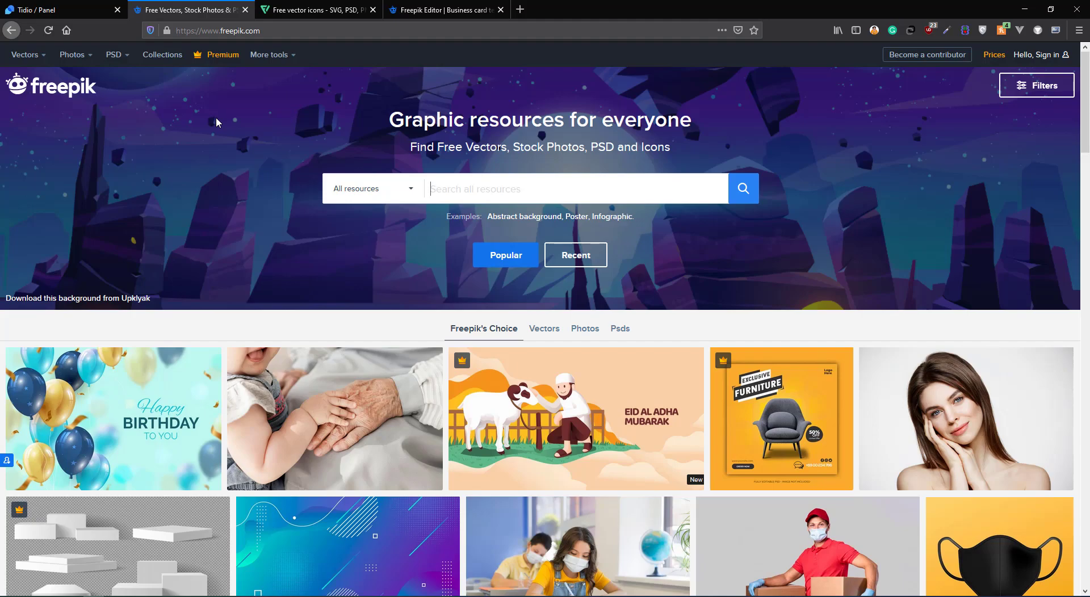
{"action": "scroll", "coordinate": [216, 216], "scroll_direction": "down", "scroll_amount": 4}
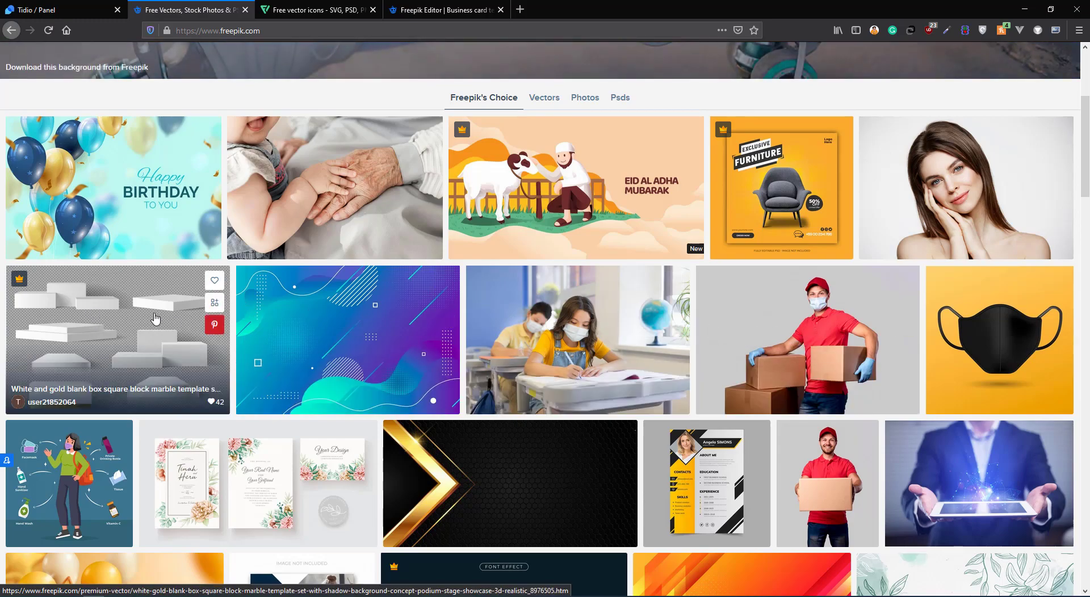
{"action": "scroll", "coordinate": [154, 318], "scroll_direction": "down", "scroll_amount": 3}
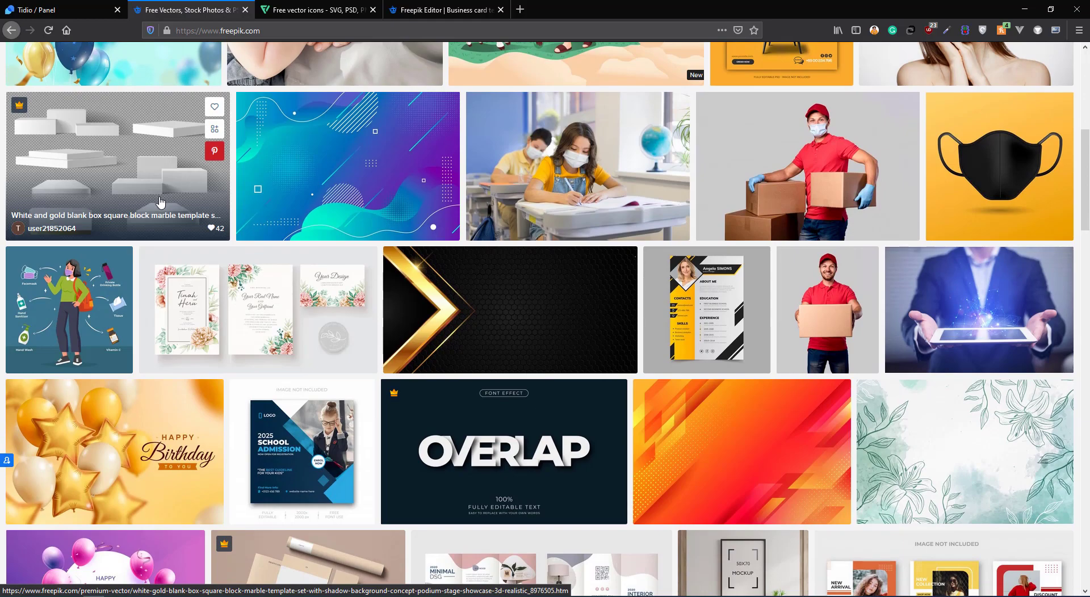
{"action": "scroll", "coordinate": [161, 201], "scroll_direction": "up", "scroll_amount": 4}
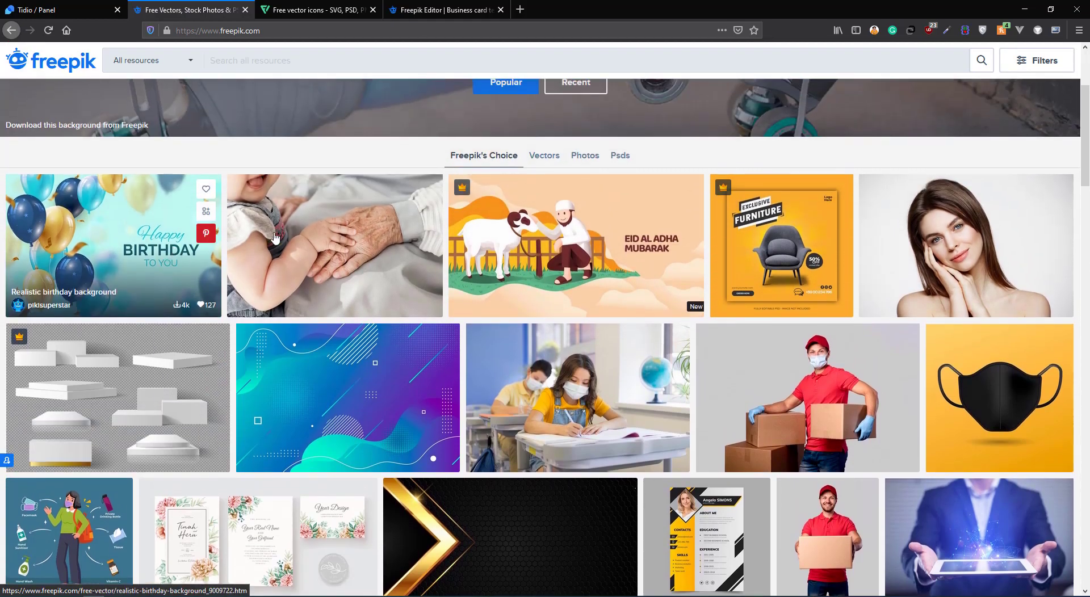
{"action": "scroll", "coordinate": [425, 261], "scroll_direction": "up", "scroll_amount": 3}
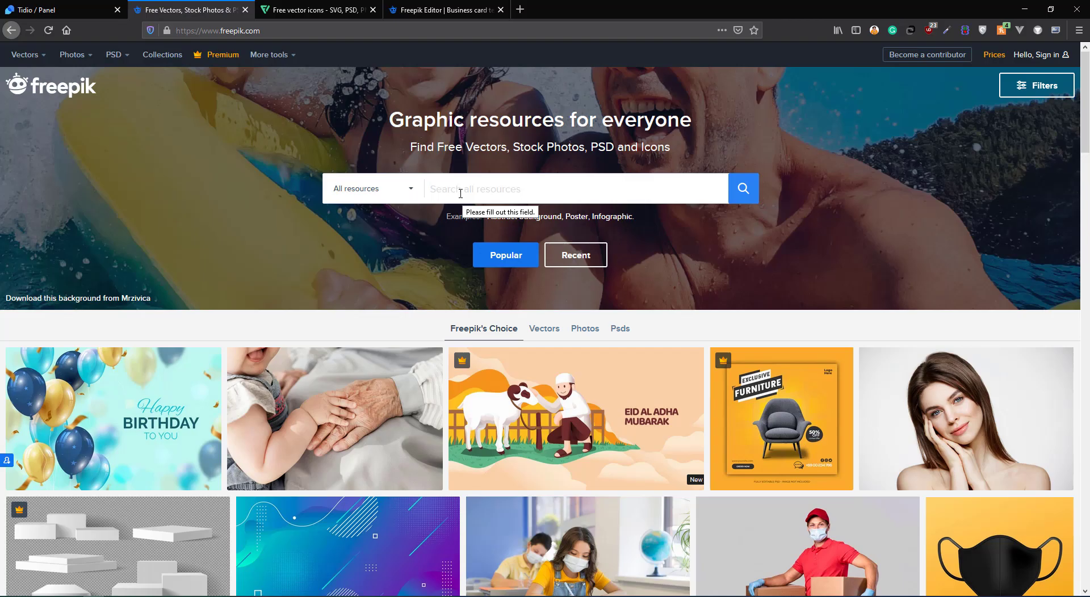
{"action": "scroll", "coordinate": [352, 398], "scroll_direction": "down", "scroll_amount": 3}
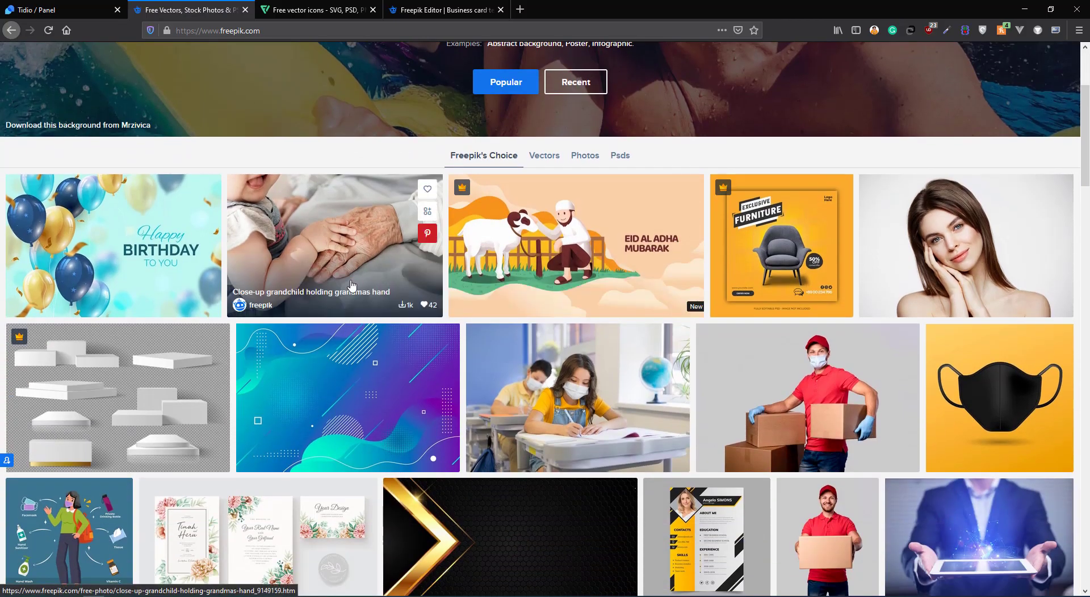
{"action": "scroll", "coordinate": [352, 286], "scroll_direction": "down", "scroll_amount": 5}
{"action": "scroll", "coordinate": [352, 285], "scroll_direction": "down", "scroll_amount": 15}
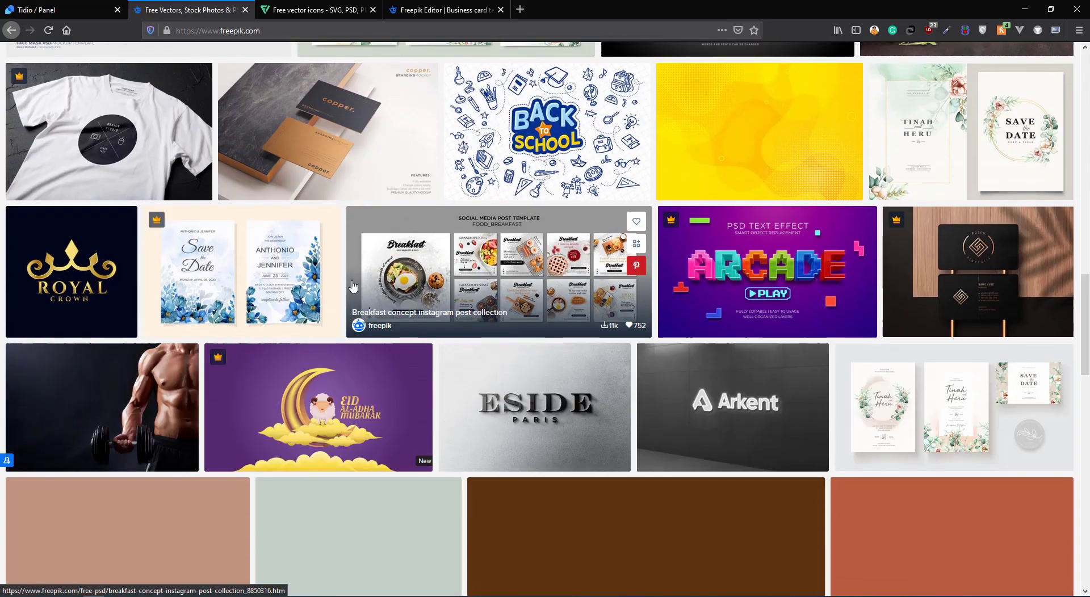
{"action": "scroll", "coordinate": [352, 285], "scroll_direction": "down", "scroll_amount": 3}
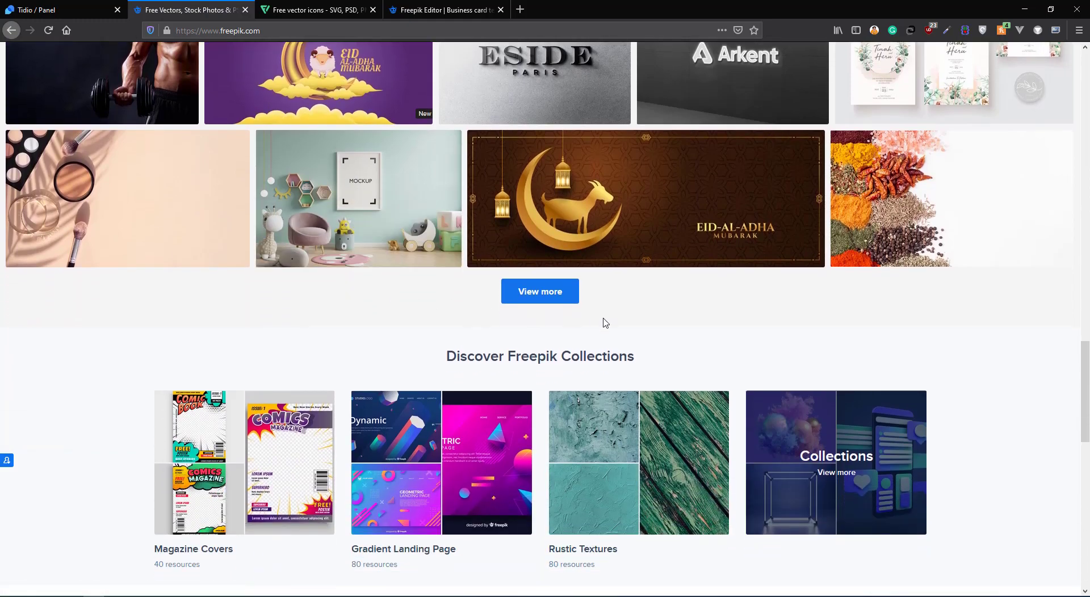
{"action": "scroll", "coordinate": [596, 324], "scroll_direction": "up", "scroll_amount": 3}
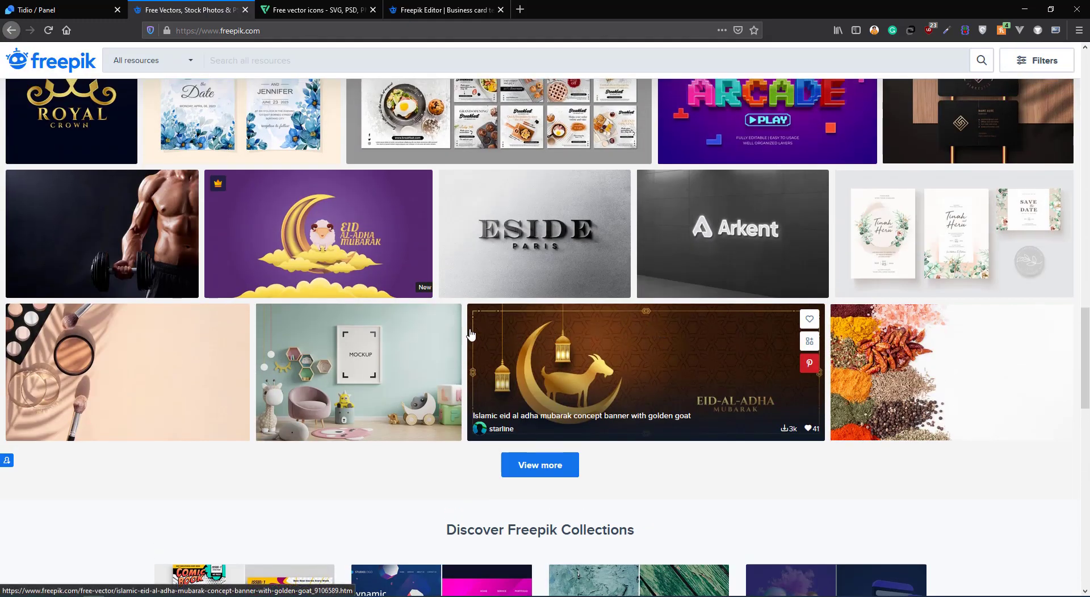
{"action": "scroll", "coordinate": [399, 324], "scroll_direction": "up", "scroll_amount": 3}
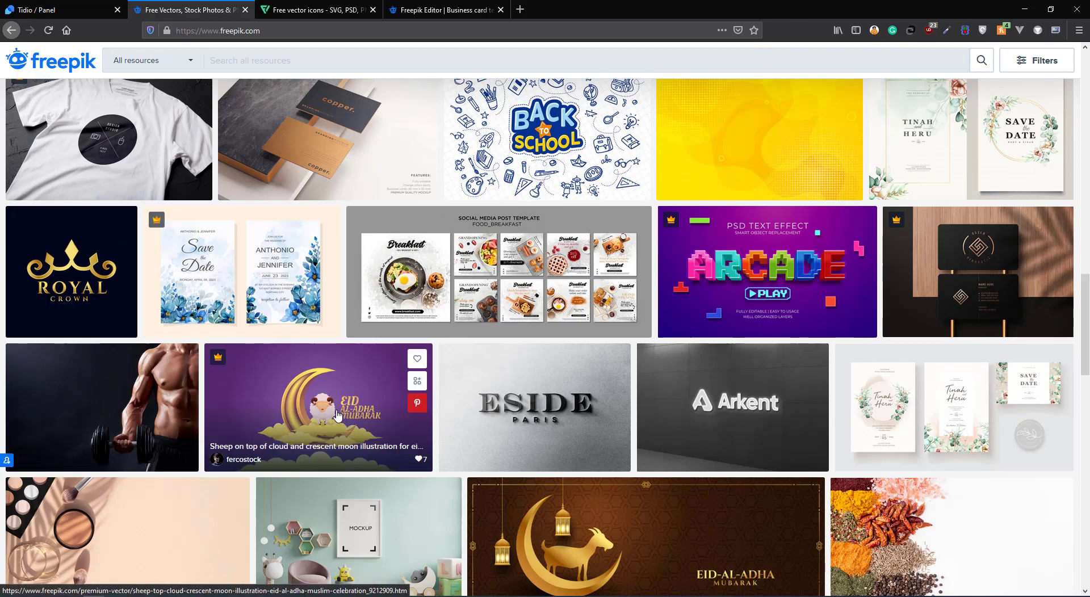
{"action": "scroll", "coordinate": [361, 415], "scroll_direction": "up", "scroll_amount": 1}
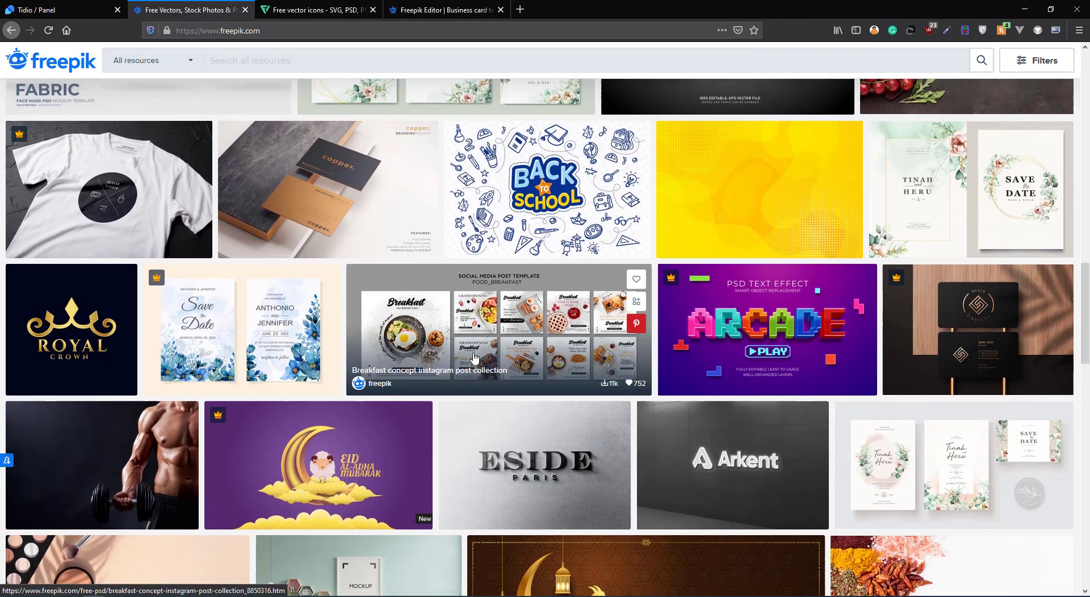
{"action": "scroll", "coordinate": [443, 366], "scroll_direction": "up", "scroll_amount": 1}
{"action": "scroll", "coordinate": [501, 258], "scroll_direction": "up", "scroll_amount": 4}
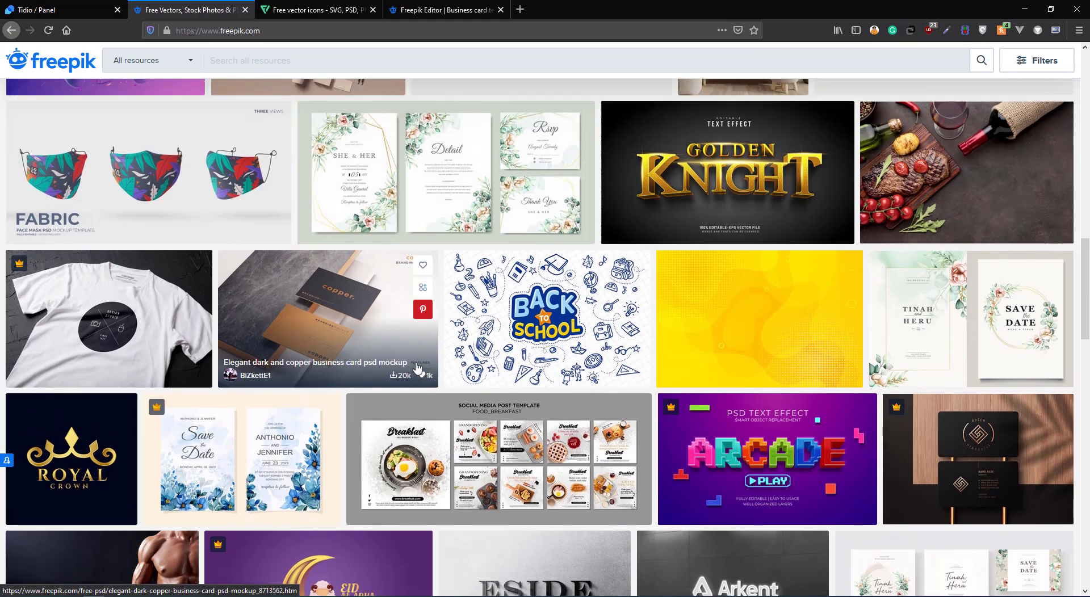
{"action": "scroll", "coordinate": [501, 259], "scroll_direction": "up", "scroll_amount": 12}
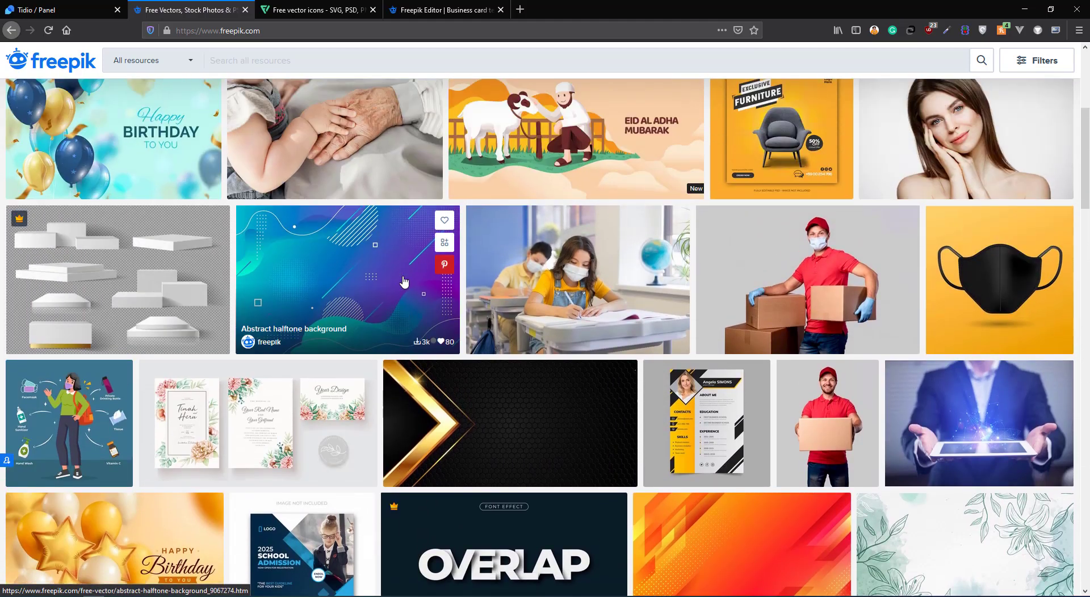
{"action": "scroll", "coordinate": [403, 280], "scroll_direction": "up", "scroll_amount": 2}
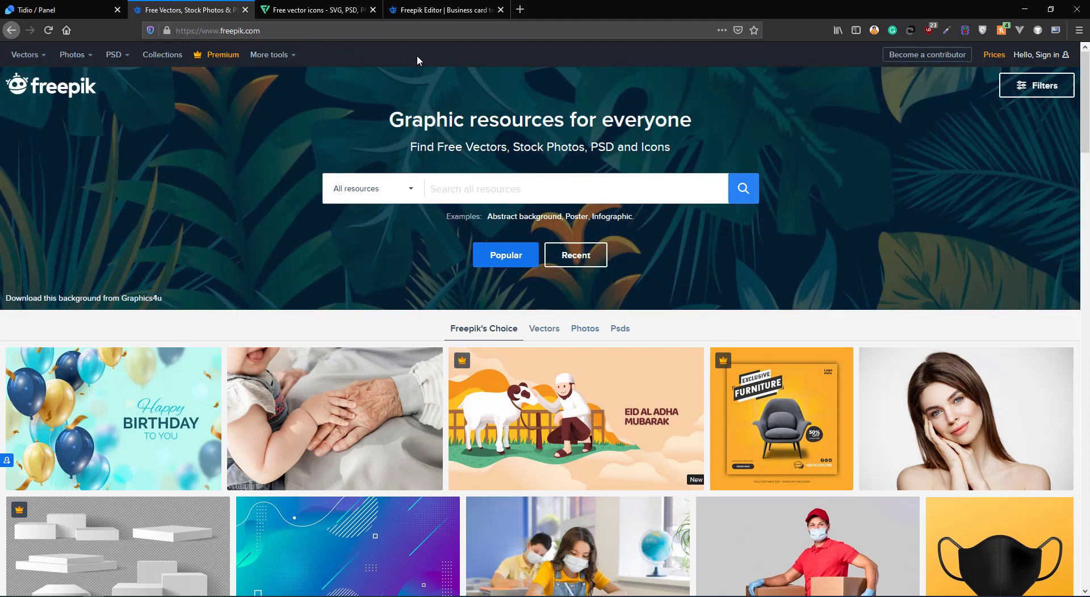
Bring the Freepik Editor tab forward and place it right after the Freepik homepage tab
{"action": "left_click", "coordinate": [440, 21]}
{"action": "left_click_drag", "start_coordinate": [439, 21], "coordinate": [318, 11]}
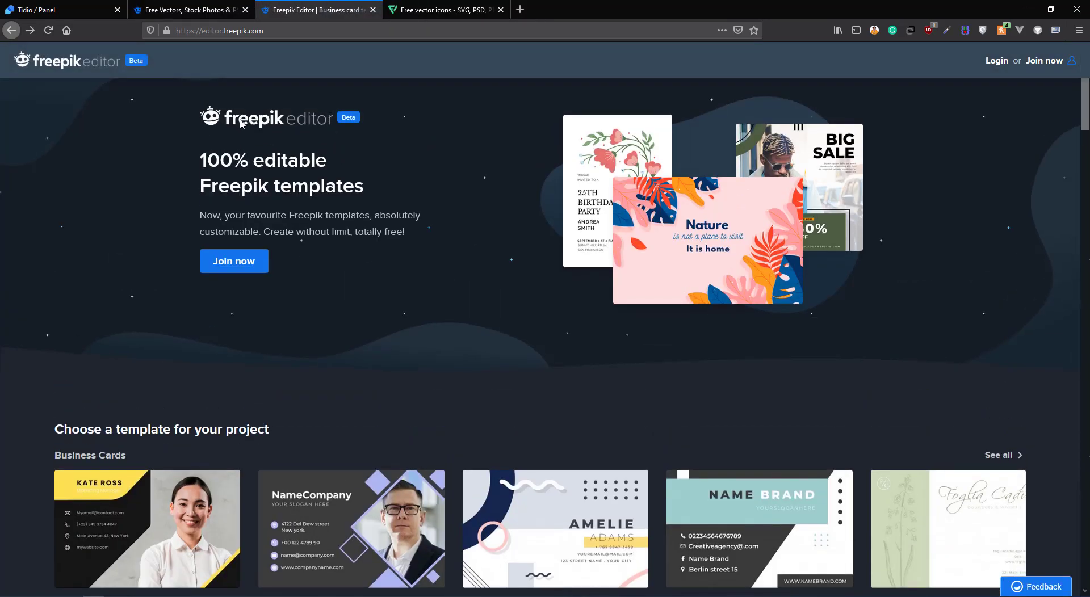
{"action": "left_click_drag", "start_coordinate": [236, 124], "coordinate": [407, 161]}
{"action": "left_click", "coordinate": [409, 173]}
Scroll through the editable template gallery and return to the top with Business Cards visible
{"action": "scroll", "coordinate": [392, 193], "scroll_direction": "down", "scroll_amount": 5}
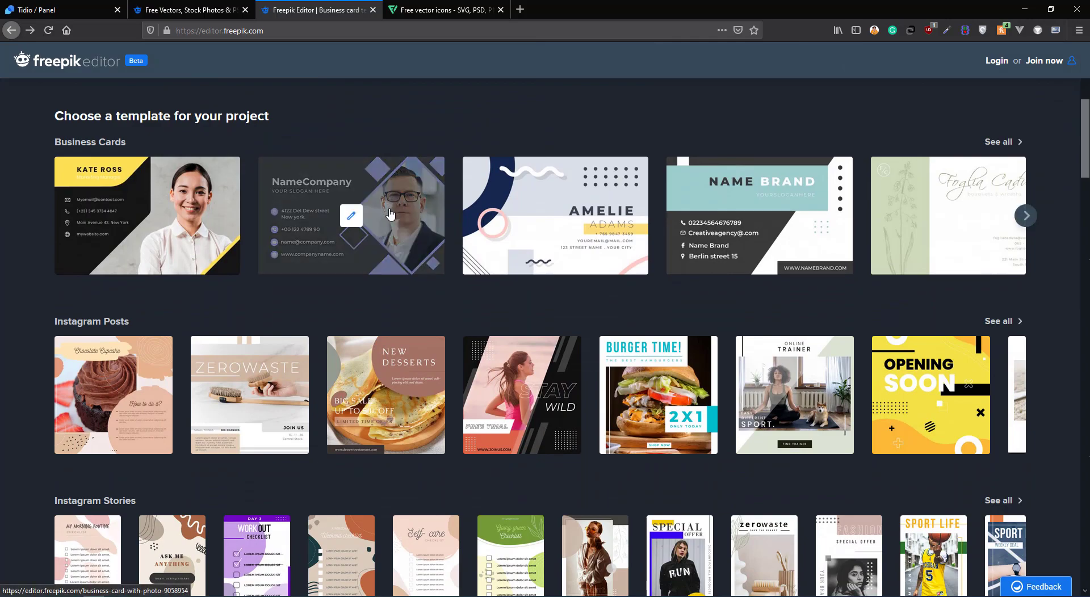
{"action": "scroll", "coordinate": [392, 215], "scroll_direction": "down", "scroll_amount": 4}
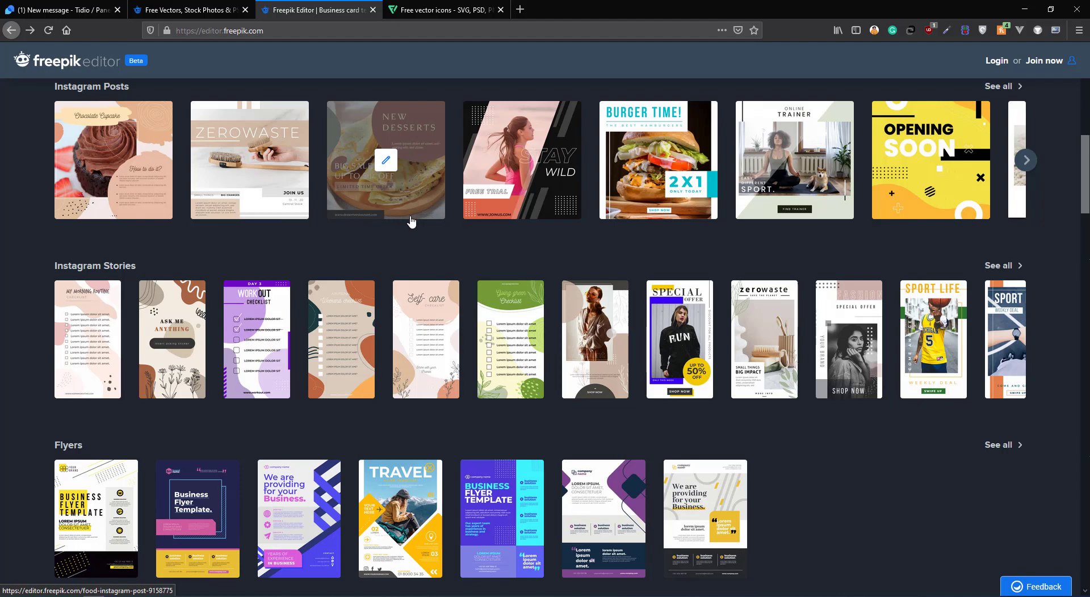
{"action": "scroll", "coordinate": [590, 335], "scroll_direction": "up", "scroll_amount": 8}
{"action": "scroll", "coordinate": [575, 301], "scroll_direction": "up", "scroll_amount": 2}
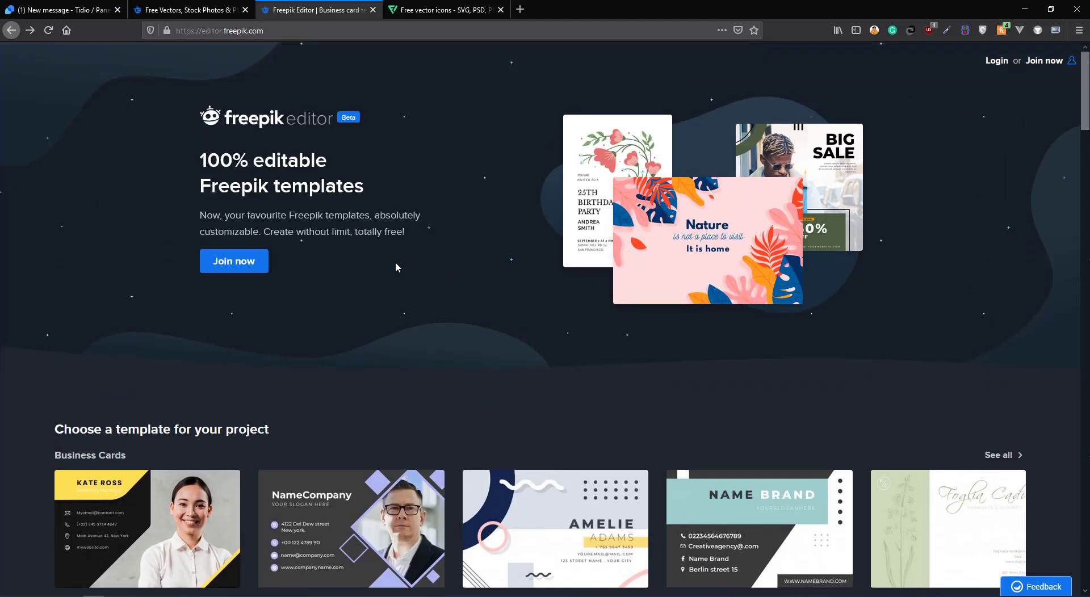
{"action": "scroll", "coordinate": [706, 324], "scroll_direction": "down", "scroll_amount": 5}
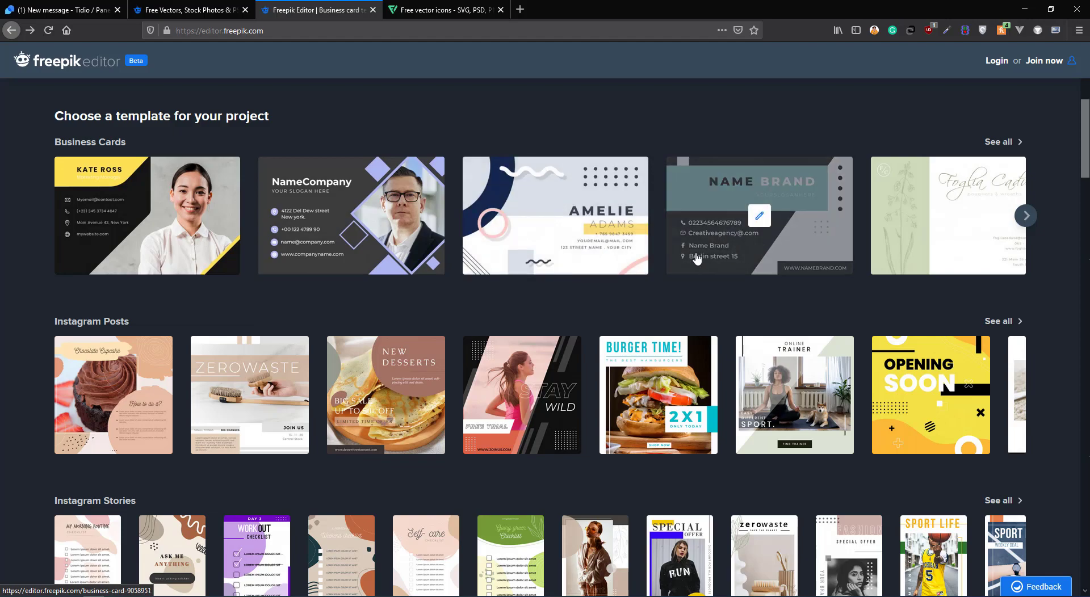
{"action": "scroll", "coordinate": [224, 226], "scroll_direction": "down", "scroll_amount": 4}
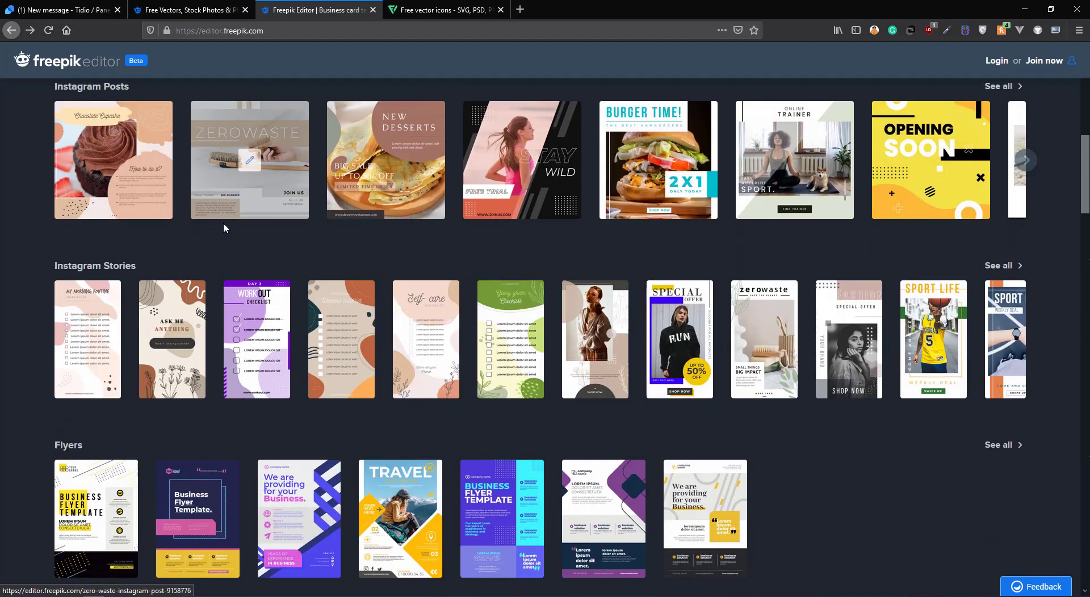
{"action": "scroll", "coordinate": [253, 236], "scroll_direction": "down", "scroll_amount": 3}
{"action": "scroll", "coordinate": [233, 284], "scroll_direction": "down", "scroll_amount": 7}
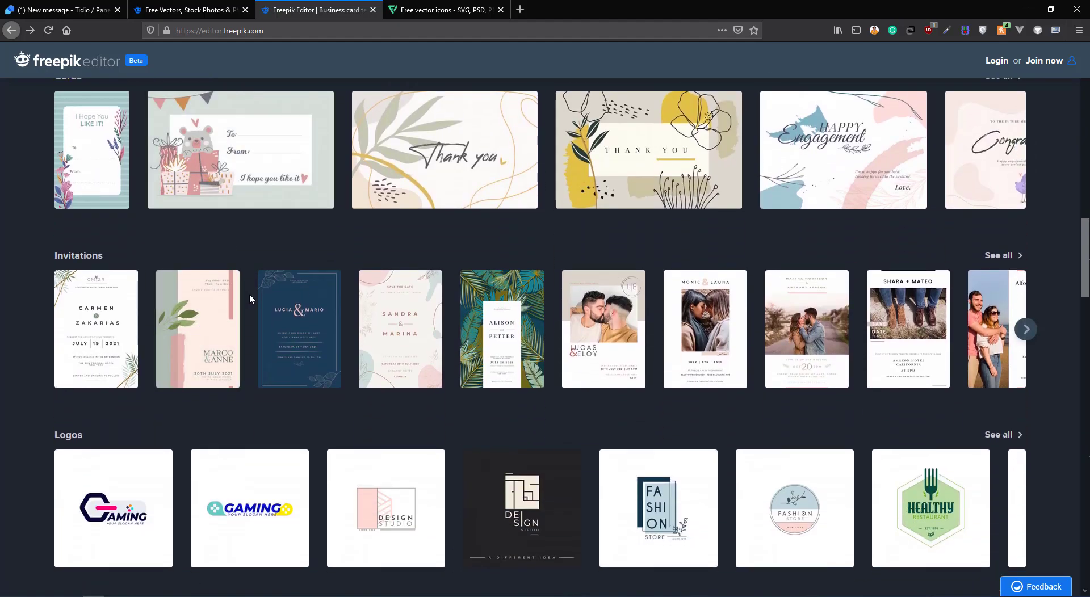
{"action": "scroll", "coordinate": [341, 324], "scroll_direction": "down", "scroll_amount": 4}
{"action": "left_click_drag", "start_coordinate": [1085, 329], "coordinate": [1084, 400]}
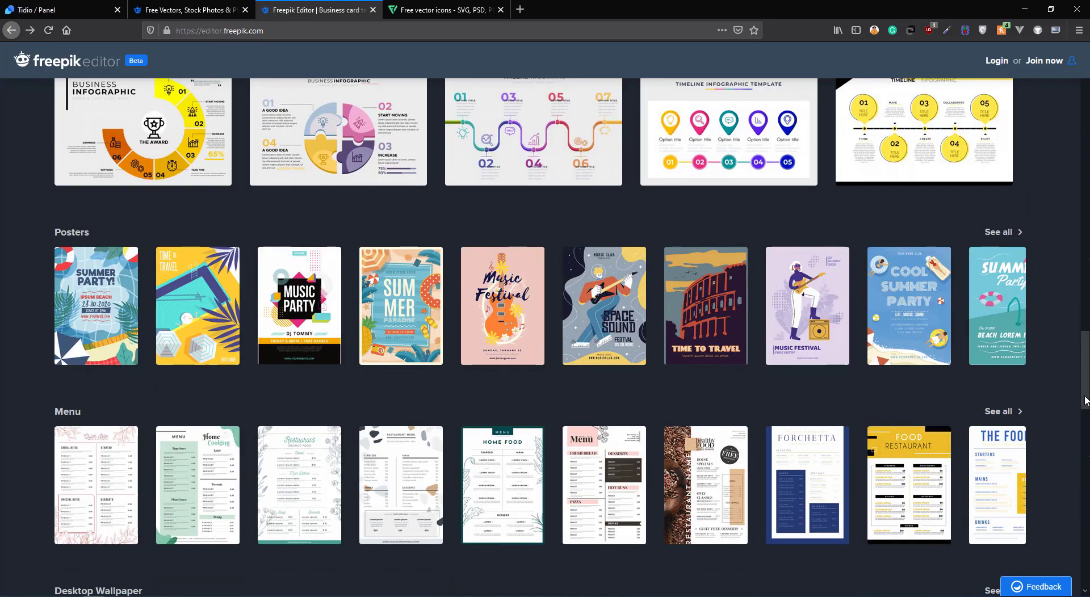
{"action": "scroll", "coordinate": [690, 357], "scroll_direction": "down", "scroll_amount": 3}
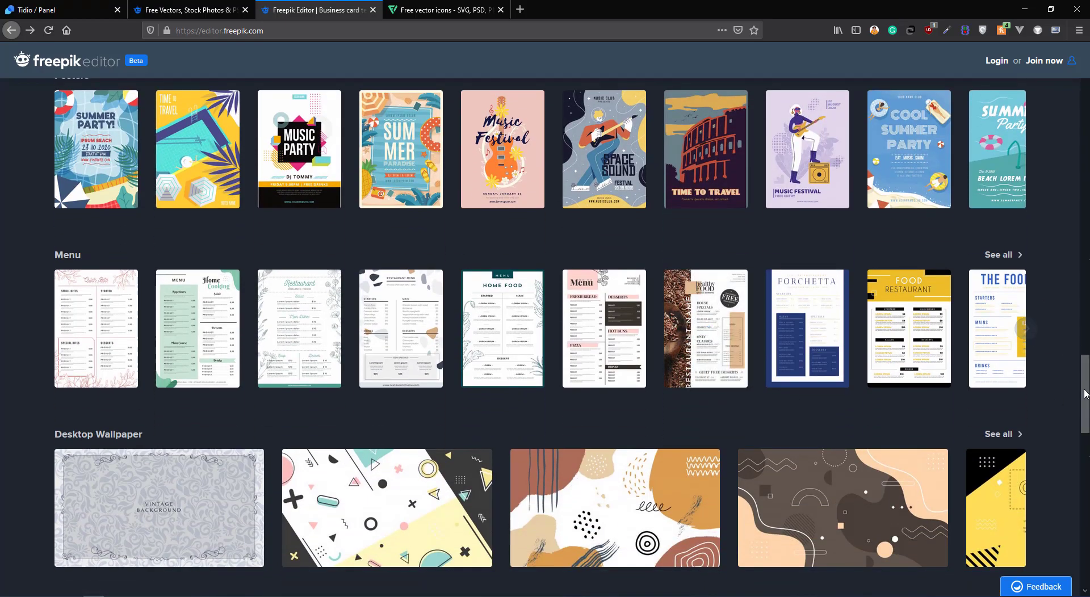
{"action": "left_click_drag", "start_coordinate": [1085, 393], "coordinate": [1085, 130]}
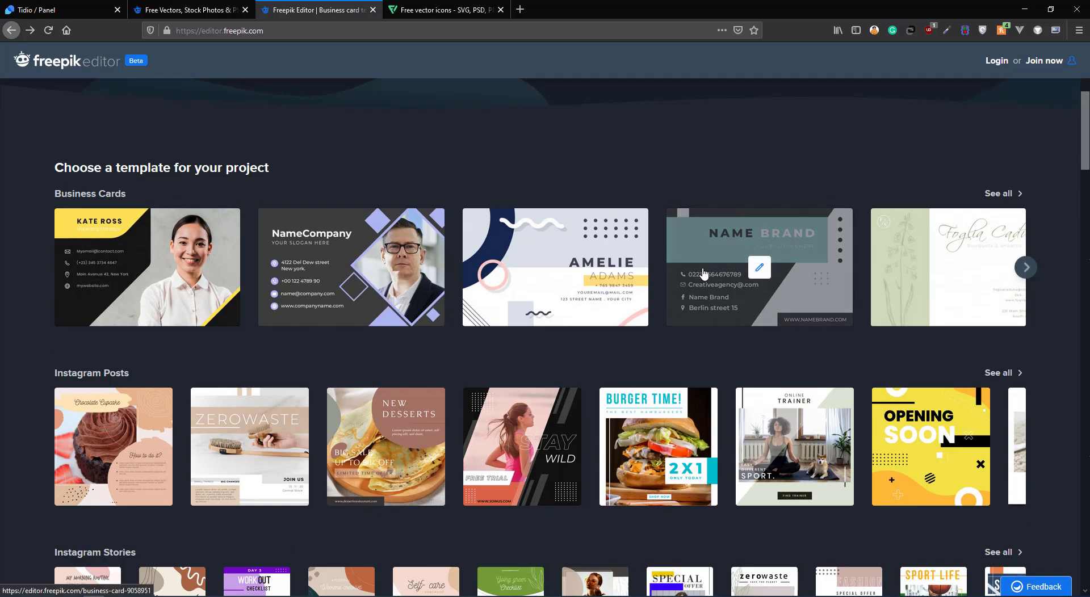
{"action": "scroll", "coordinate": [702, 272], "scroll_direction": "up", "scroll_amount": 3}
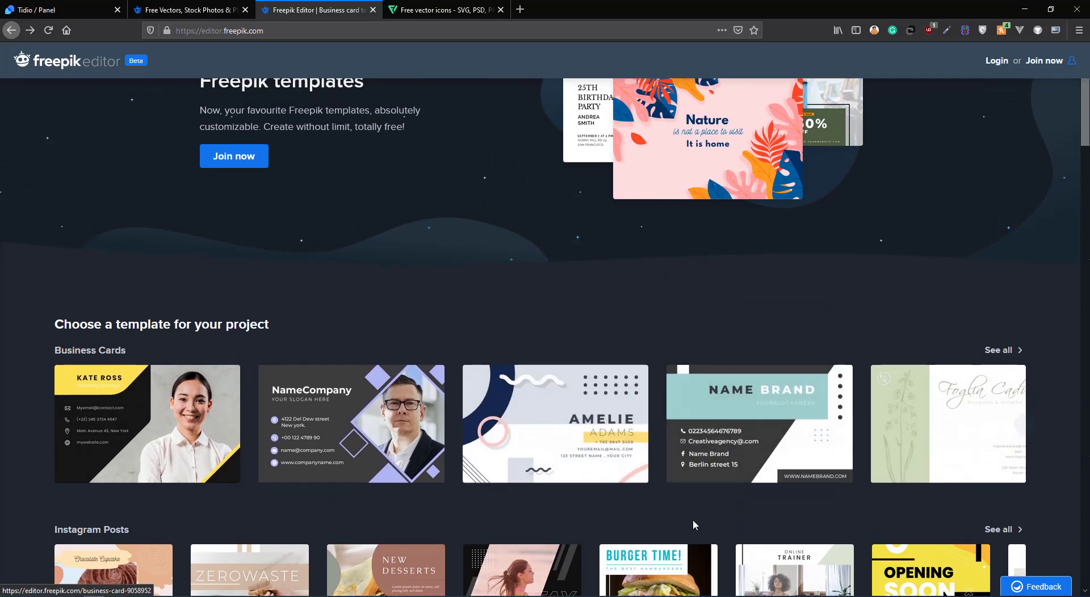
{"action": "scroll", "coordinate": [692, 518], "scroll_direction": "up", "scroll_amount": 2}
{"action": "scroll", "coordinate": [760, 525], "scroll_direction": "down", "scroll_amount": 5}
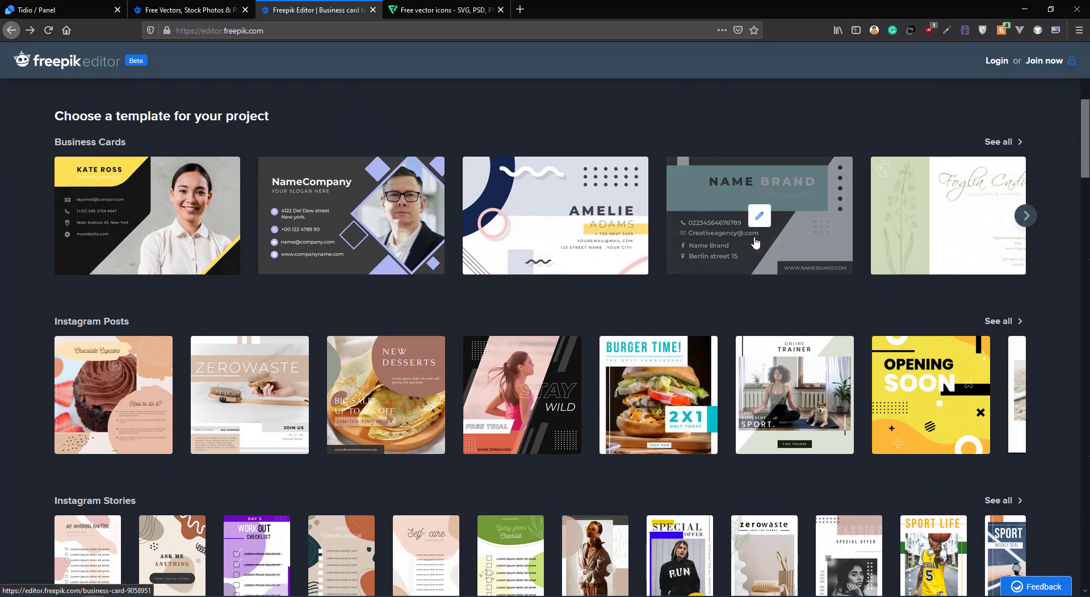
{"action": "scroll", "coordinate": [709, 284], "scroll_direction": "down", "scroll_amount": 3}
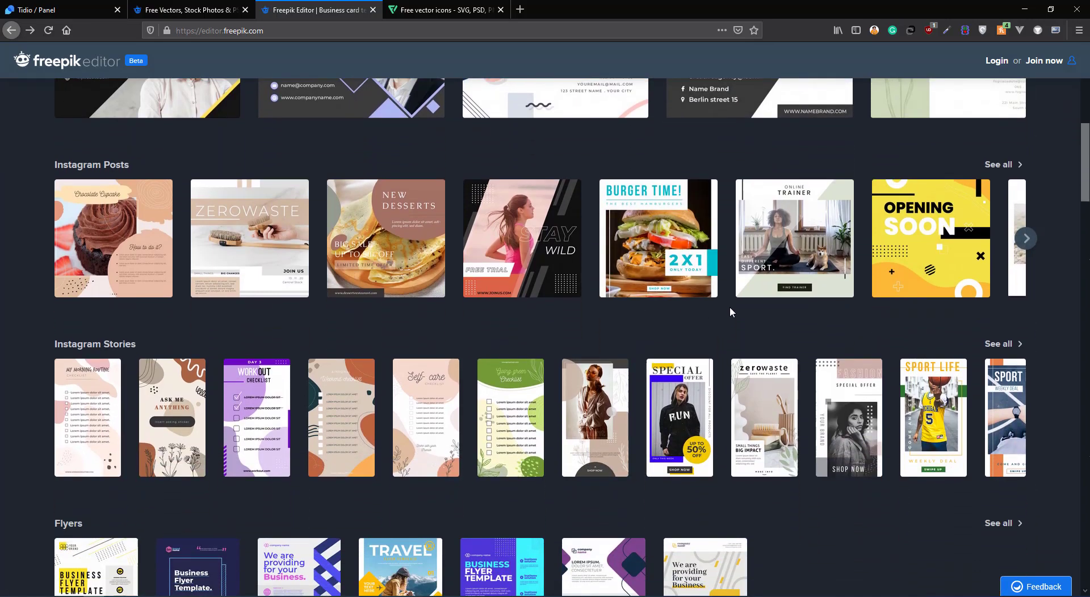
{"action": "scroll", "coordinate": [568, 329], "scroll_direction": "up", "scroll_amount": 5}
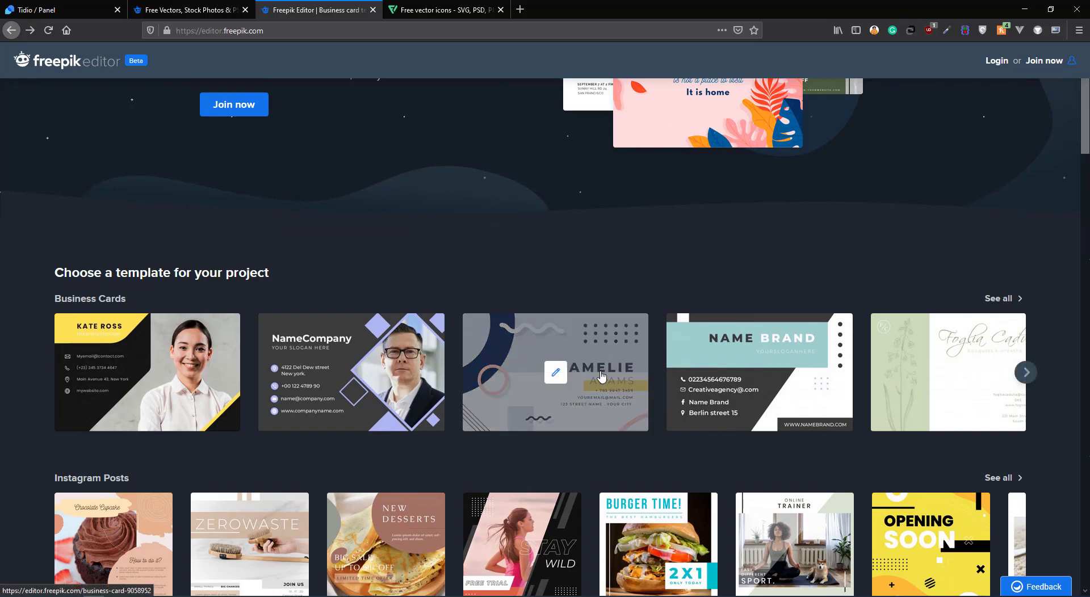
{"action": "scroll", "coordinate": [601, 376], "scroll_direction": "up", "scroll_amount": 3}
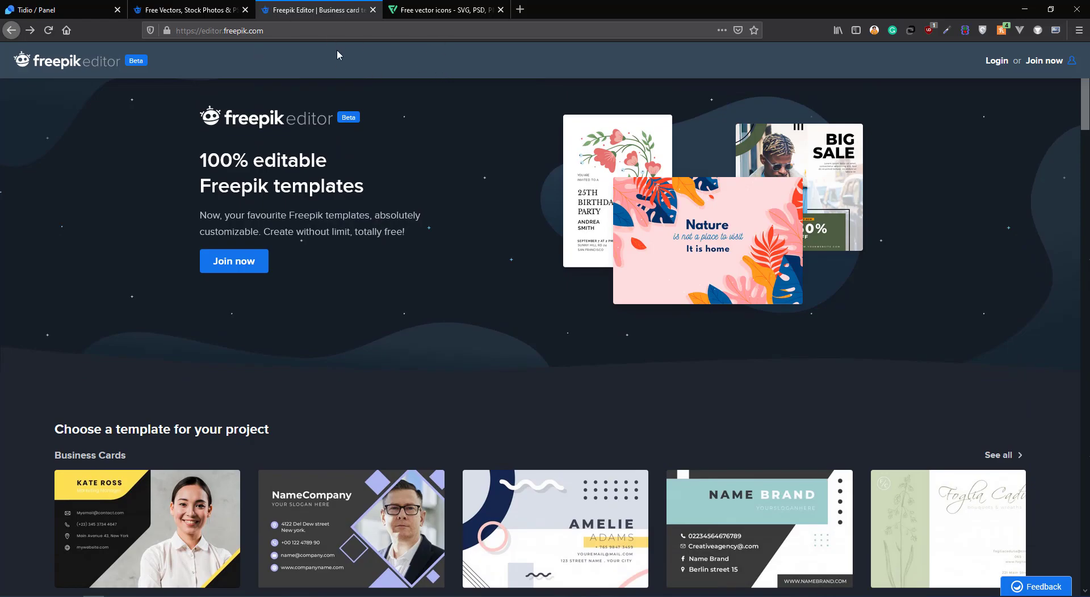
Page the Business Cards row forward twice and open the dark animator card template for editing
{"action": "scroll", "coordinate": [502, 117], "scroll_direction": "down", "scroll_amount": 4}
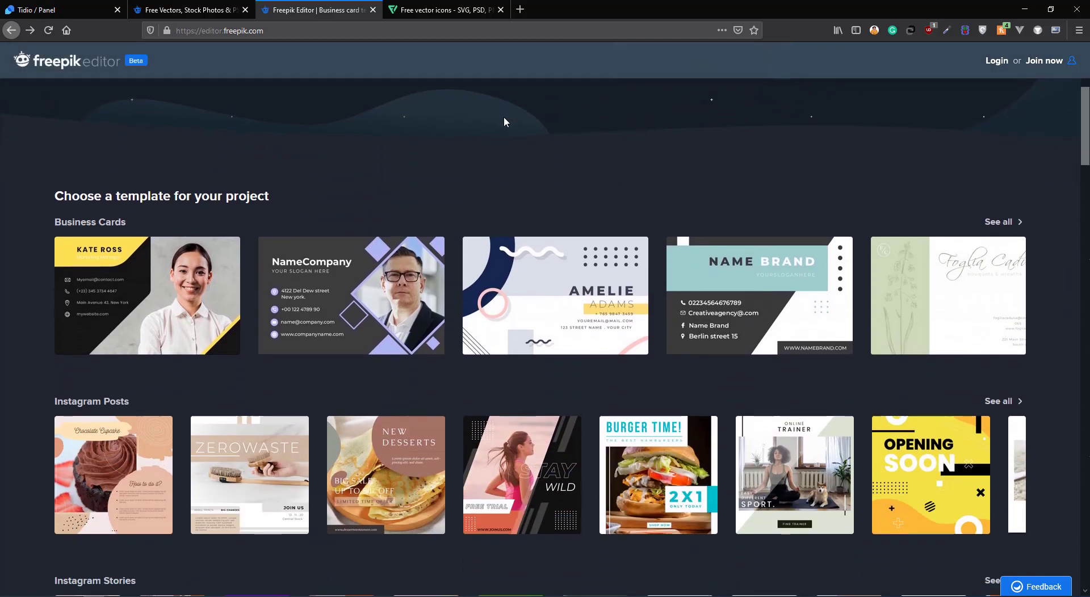
{"action": "scroll", "coordinate": [504, 122], "scroll_direction": "down", "scroll_amount": 2}
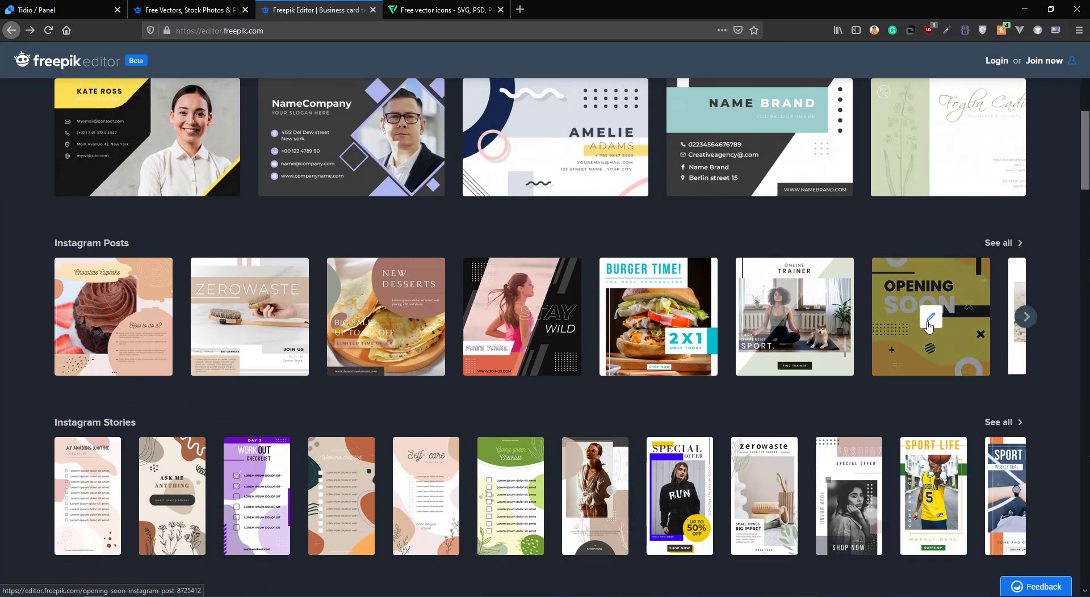
{"action": "scroll", "coordinate": [615, 306], "scroll_direction": "up", "scroll_amount": 5}
{"action": "scroll", "coordinate": [615, 306], "scroll_direction": "down", "scroll_amount": 2}
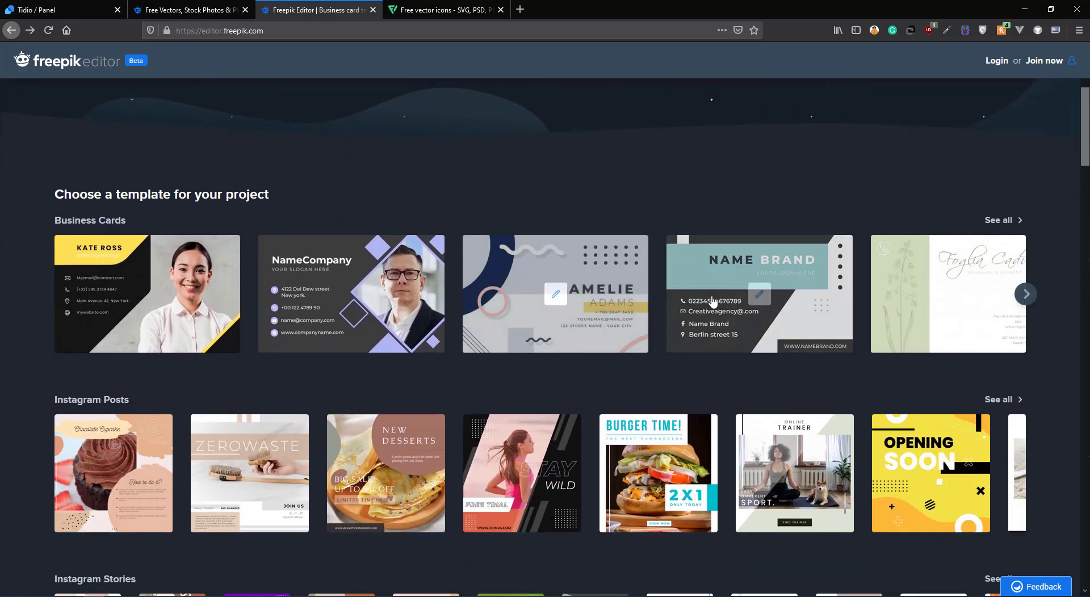
{"action": "left_click", "coordinate": [1027, 294]}
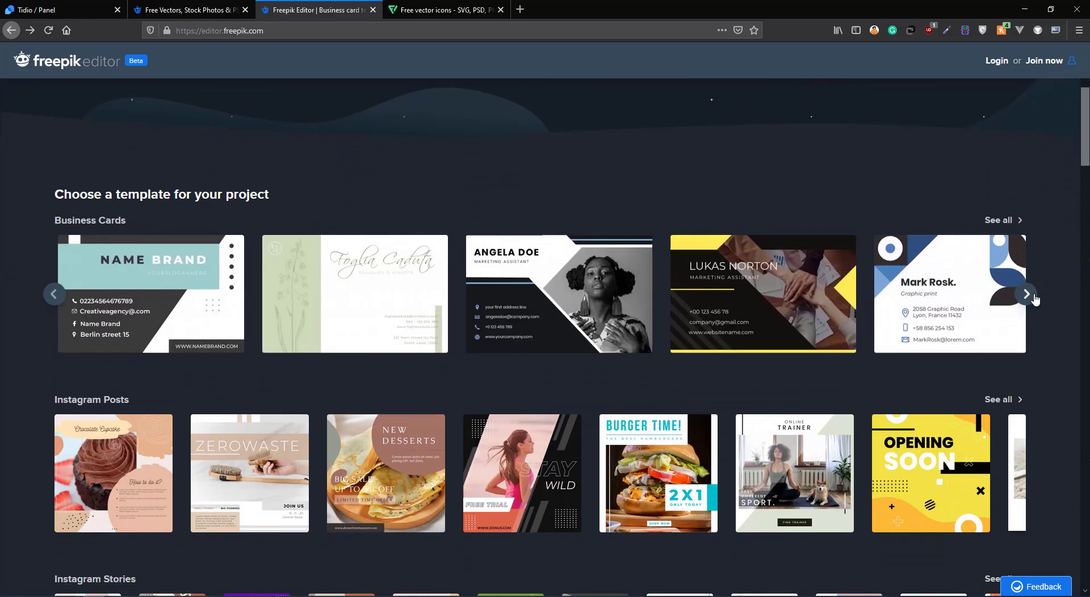
{"action": "left_click", "coordinate": [1026, 294]}
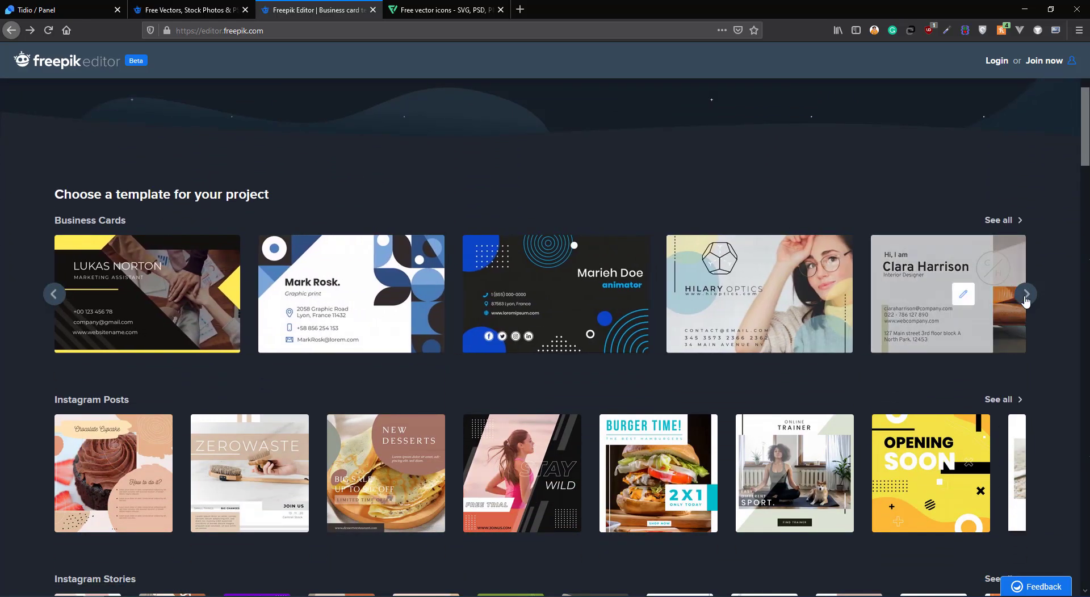
{"action": "mouse_move", "coordinate": [579, 300]}
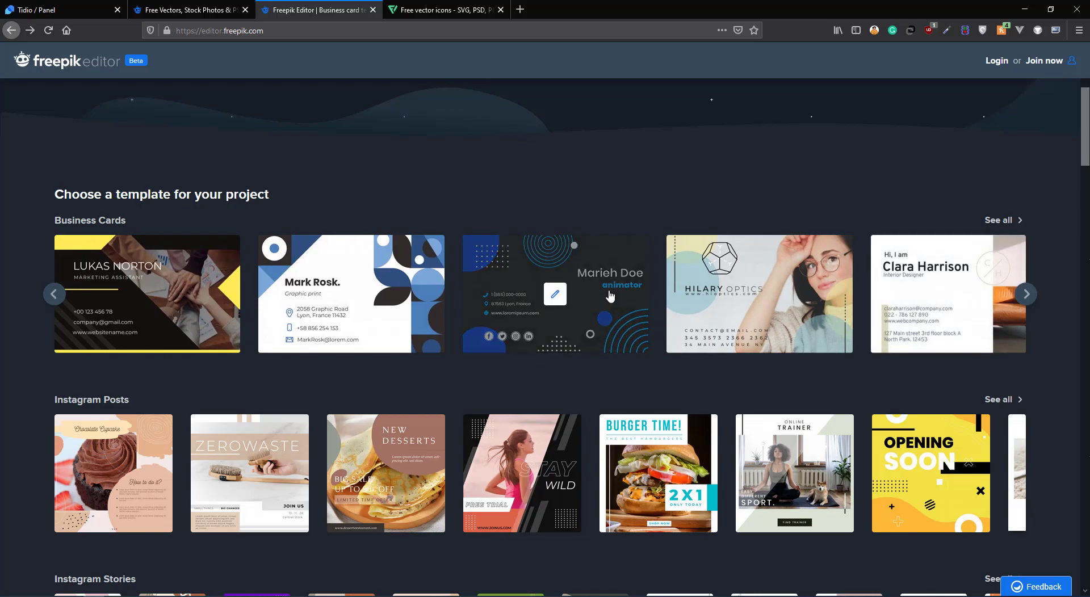
{"action": "left_click", "coordinate": [559, 301]}
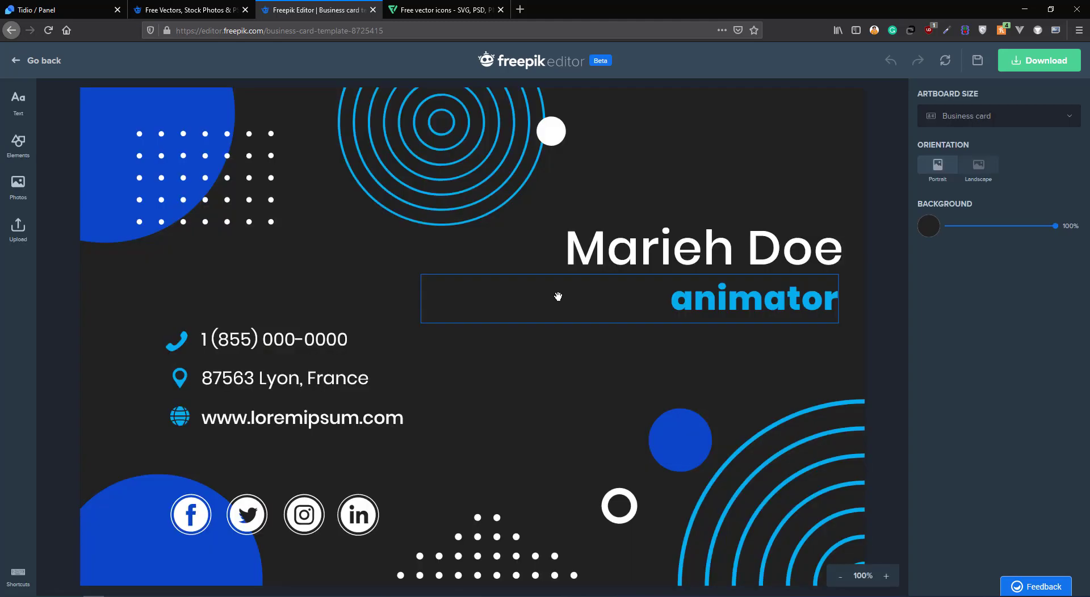
Replace the card's placeholder name with the owner's first name
{"action": "left_click", "coordinate": [704, 246]}
{"action": "double_click", "coordinate": [732, 253]}
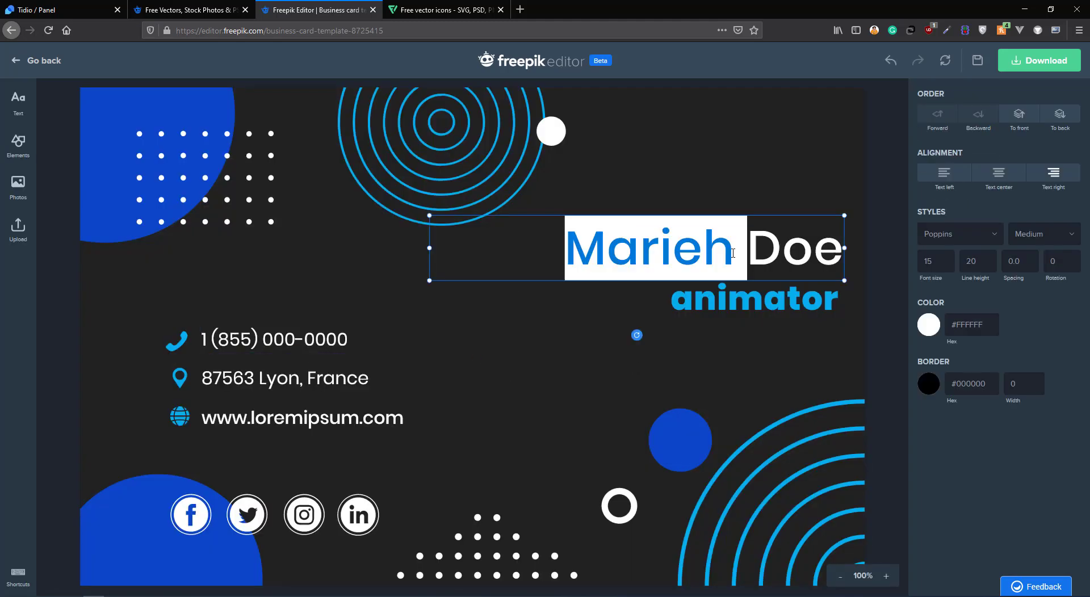
{"action": "double_click", "coordinate": [792, 256]}
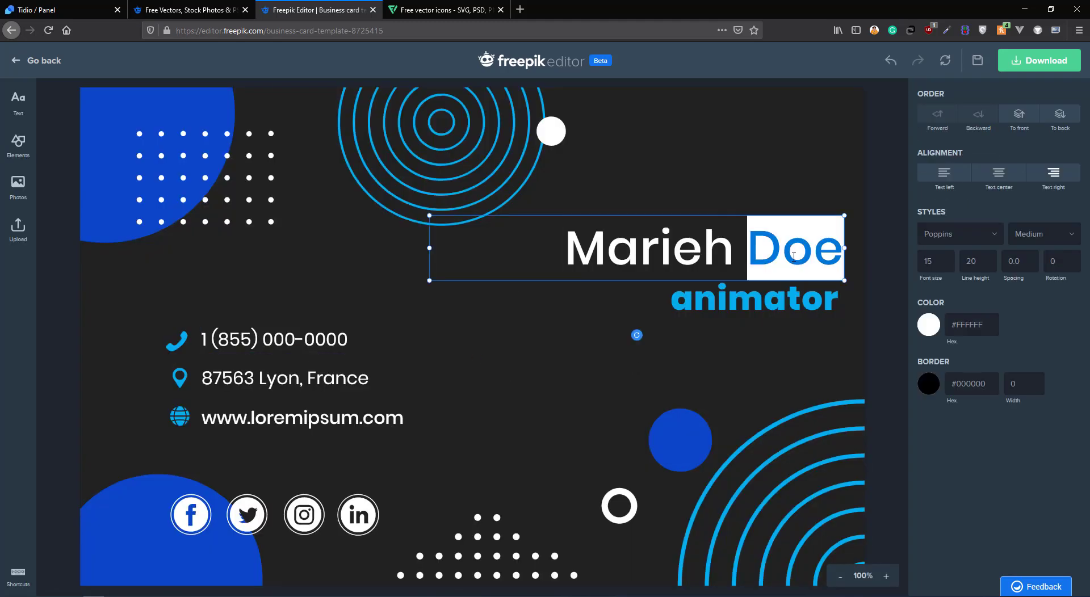
{"action": "key", "text": "BackSpace"}
{"action": "key", "text": "BackSpace"}
{"action": "key", "text": "BackSpace"}
{"action": "key", "text": "BackSpace"}
{"action": "key", "text": "BackSpace"}
{"action": "key", "text": "BackSpace"}
{"action": "key", "text": "BackSpace"}
{"action": "key", "text": "BackSpace"}
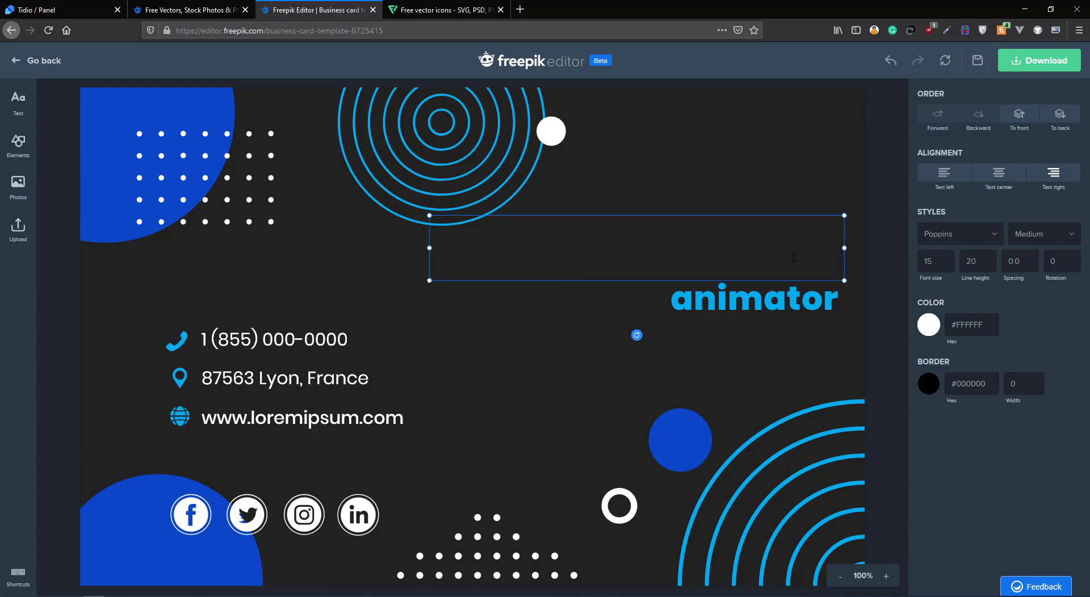
{"action": "type", "text": "Jahid"}
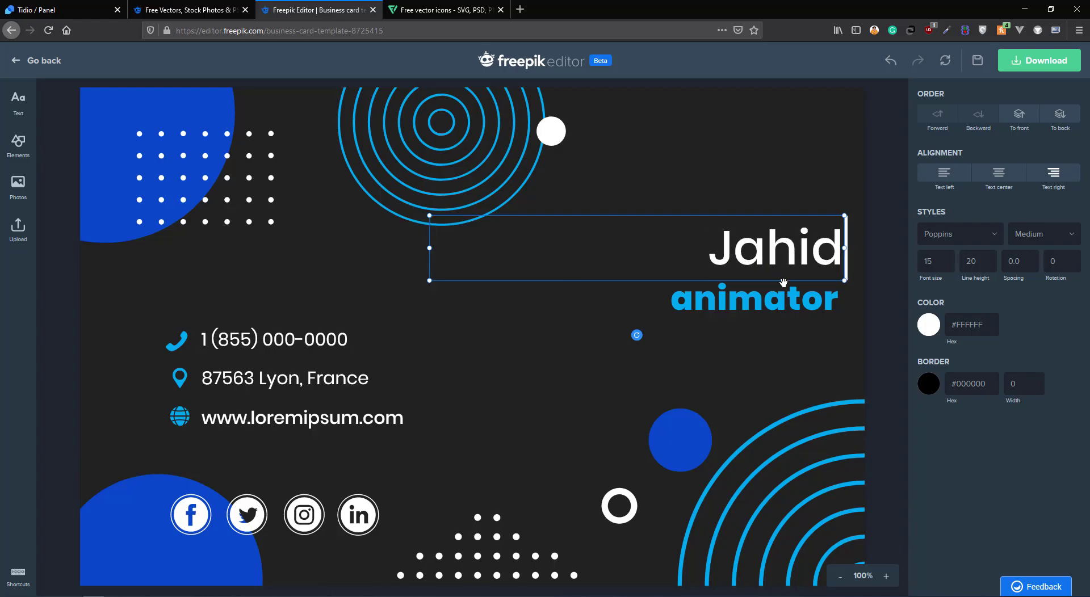
Change the 'animator' title to 'Full Stack Developer' and select the whole new line
{"action": "double_click", "coordinate": [767, 298]}
{"action": "key", "text": "shift+End"}
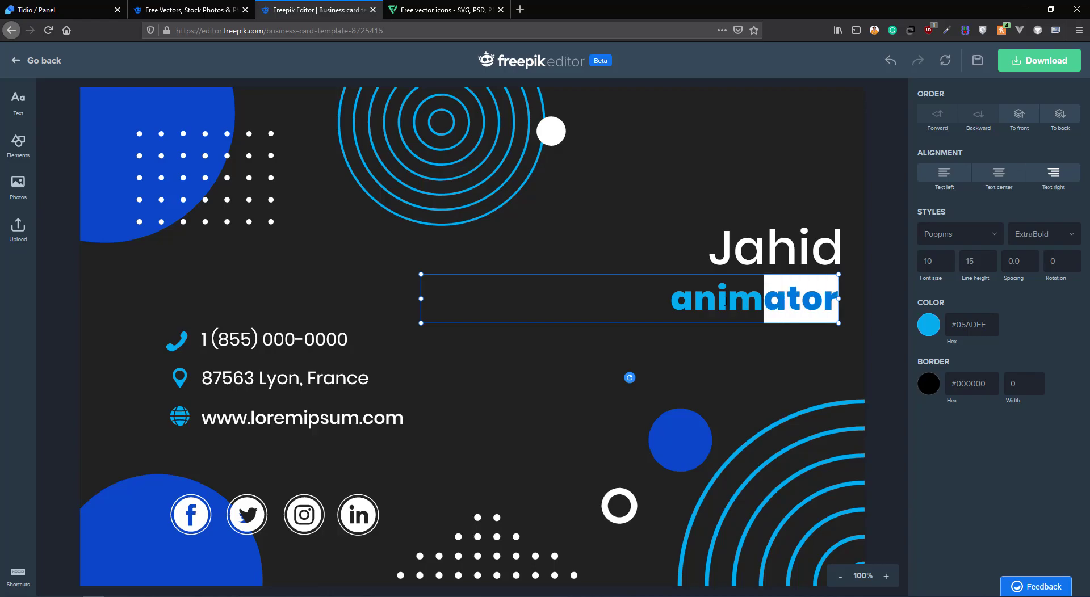
{"action": "left_click_drag", "start_coordinate": [763, 300], "coordinate": [670, 301]}
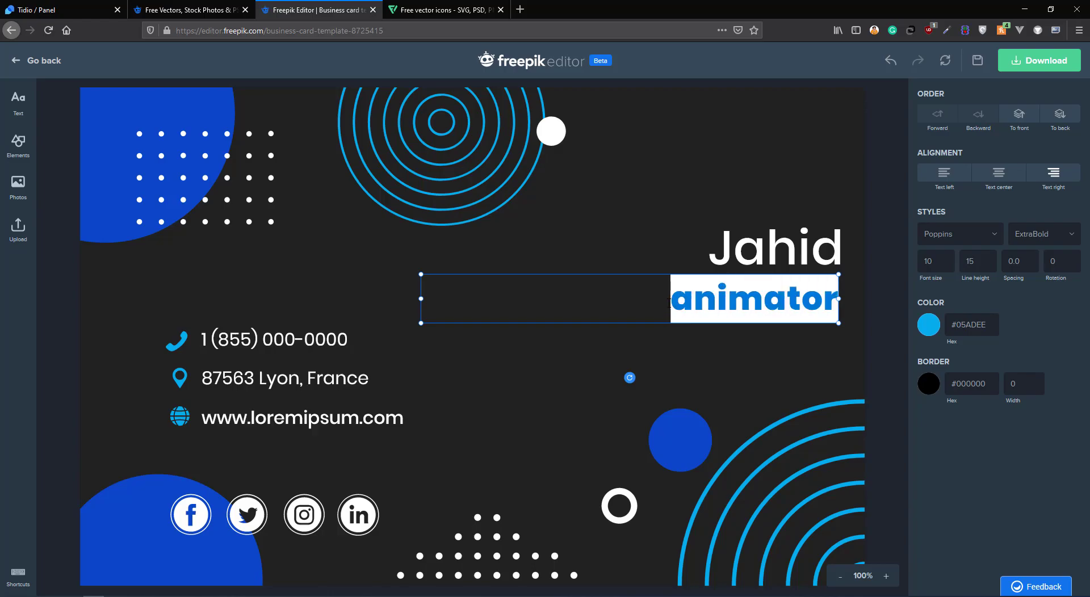
{"action": "type", "text": "Full Stack D"}
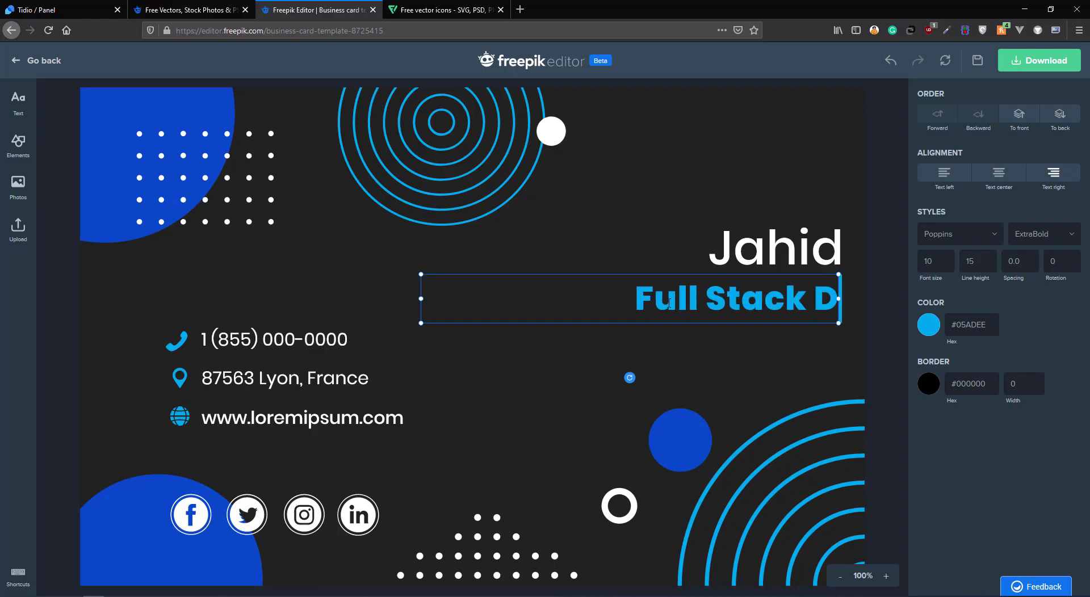
{"action": "type", "text": "eveloper"}
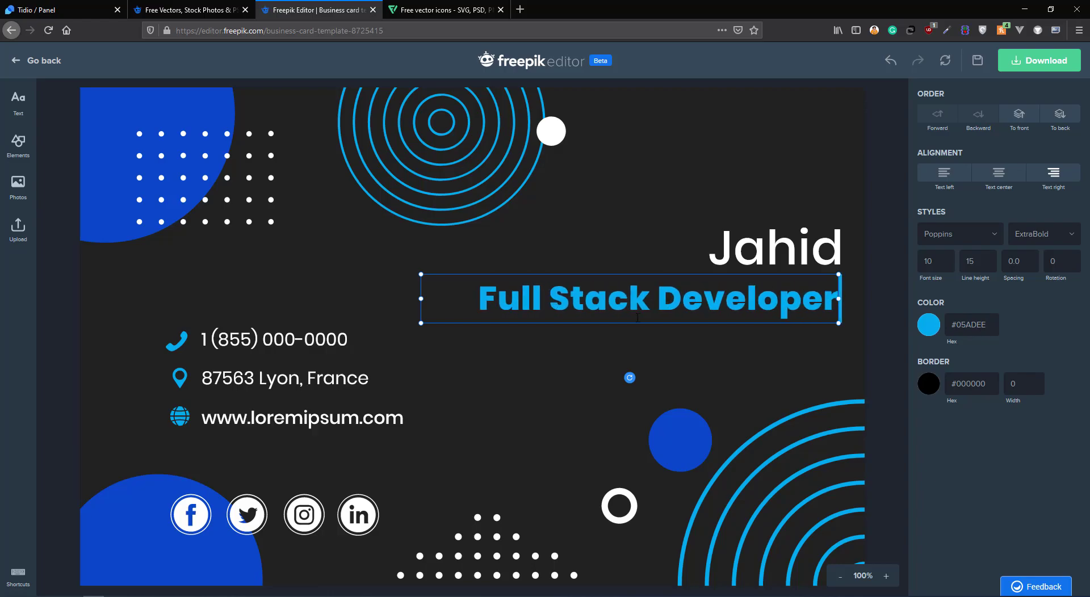
{"action": "mouse_move", "coordinate": [477, 299]}
{"action": "left_mouse_down"}
{"action": "mouse_move", "coordinate": [608, 299]}
{"action": "mouse_move", "coordinate": [473, 299]}
{"action": "left_mouse_up"}
{"action": "left_click_drag", "start_coordinate": [820, 300], "coordinate": [838, 299]}
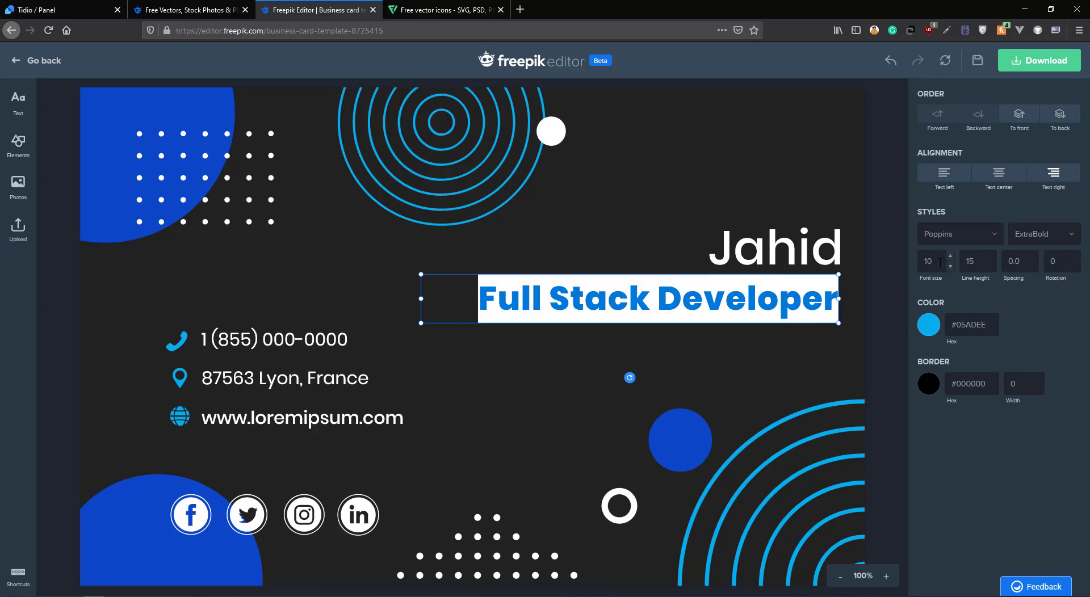
{"action": "left_click", "coordinate": [951, 267]}
{"action": "left_click", "coordinate": [951, 266]}
{"action": "left_click", "coordinate": [951, 267]}
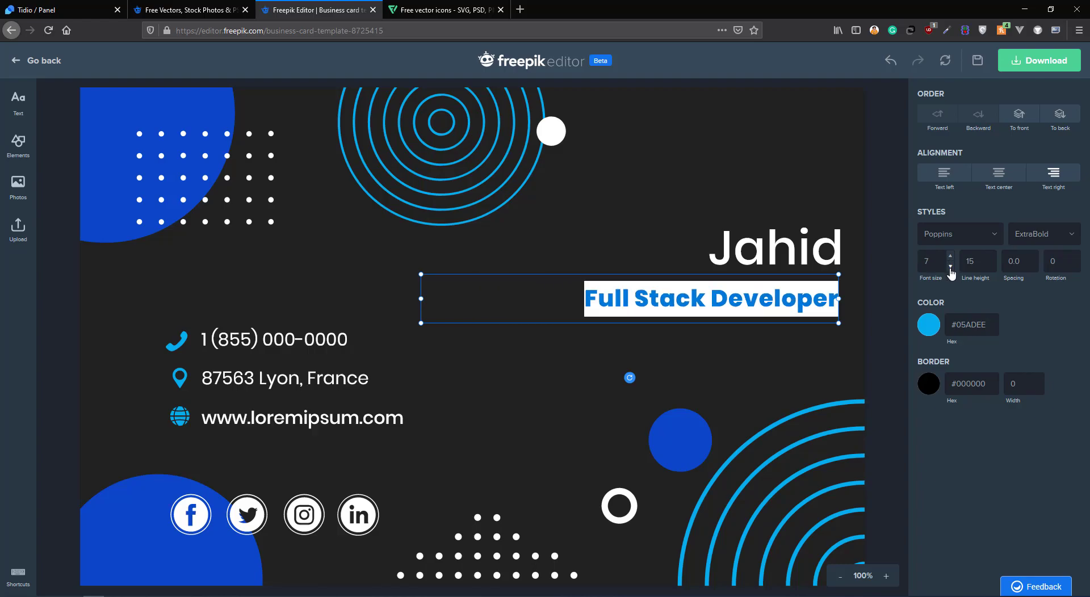
{"action": "left_click", "coordinate": [952, 266]}
{"action": "left_click", "coordinate": [952, 266]}
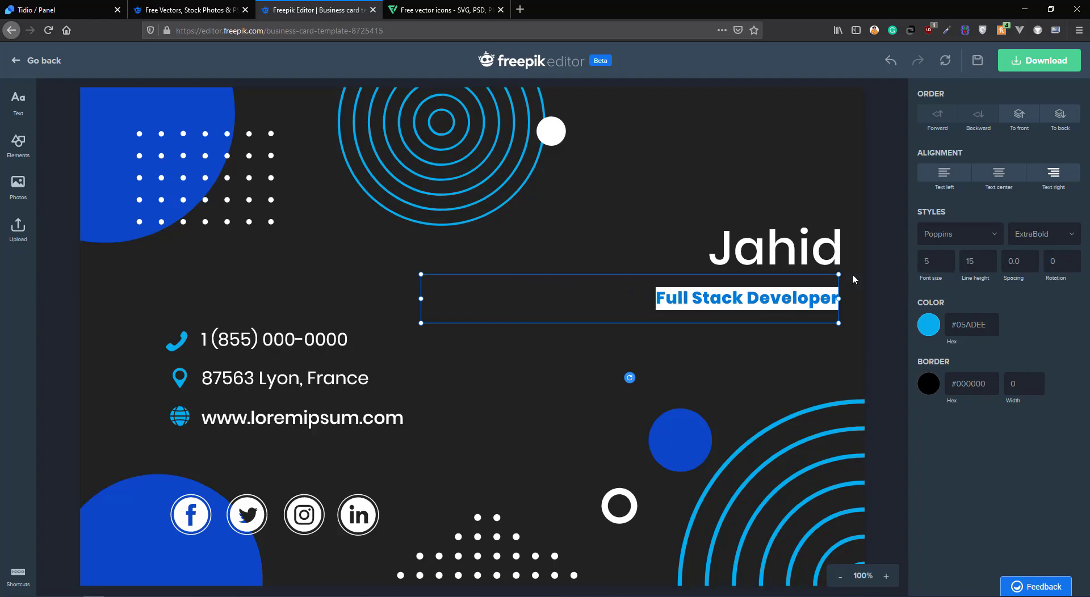
{"action": "left_click_drag", "start_coordinate": [800, 277], "coordinate": [804, 271]}
{"action": "left_click", "coordinate": [804, 324]}
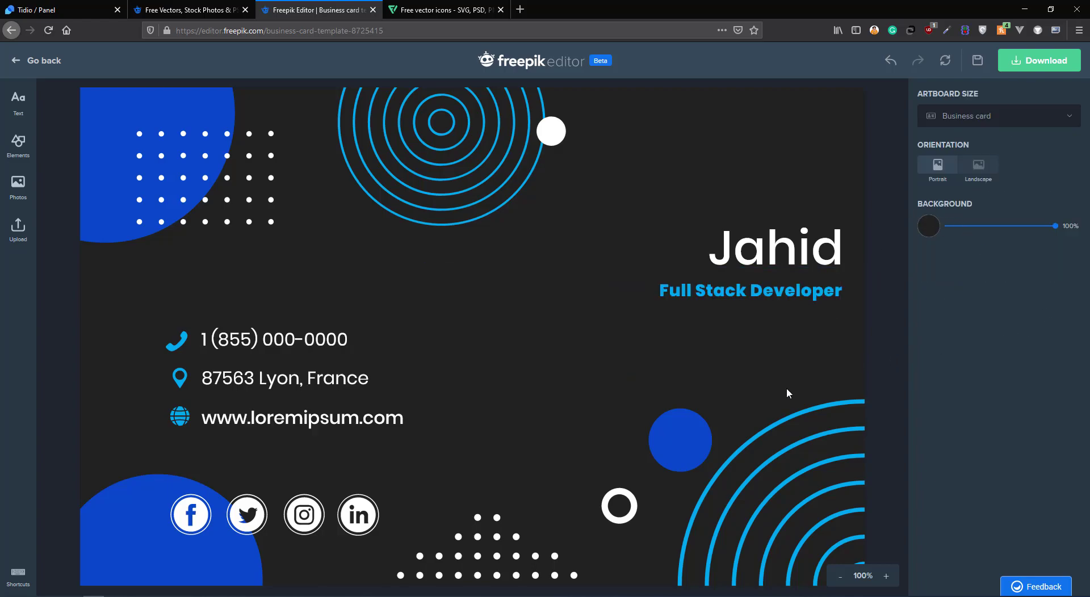
{"action": "double_click", "coordinate": [349, 341]}
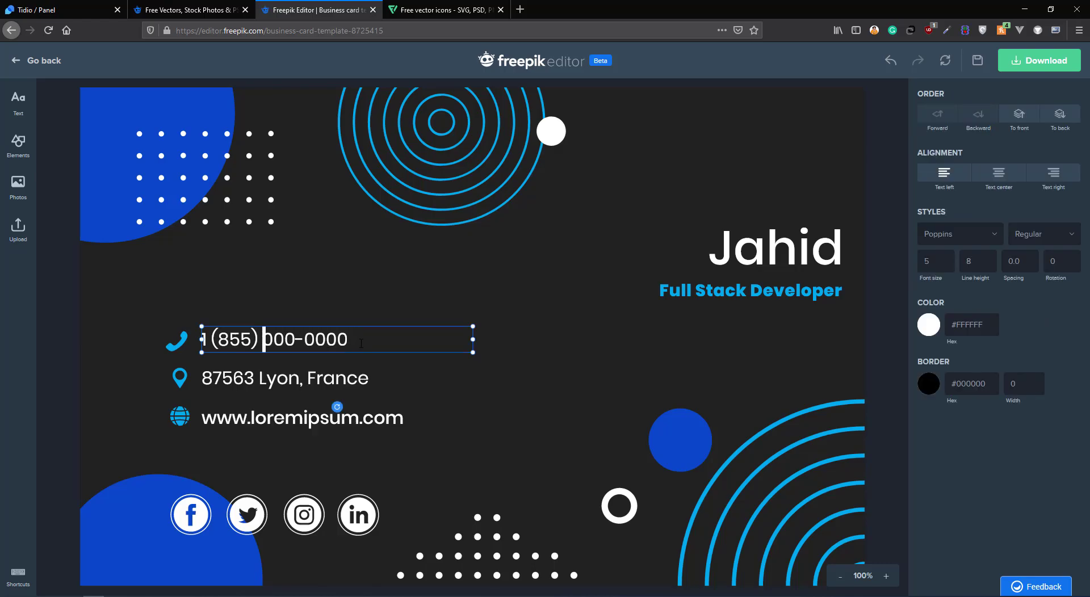
{"action": "left_click", "coordinate": [362, 343]}
{"action": "left_click", "coordinate": [544, 427]}
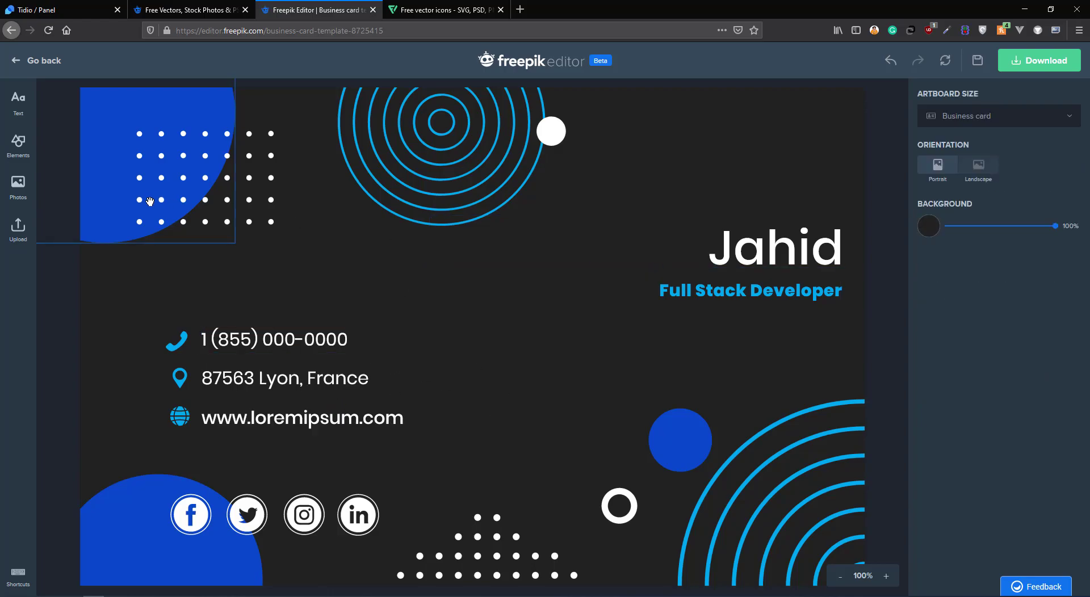
Open the Photos library and browse the 'Add a new photo' stock images
{"action": "left_click", "coordinate": [21, 192]}
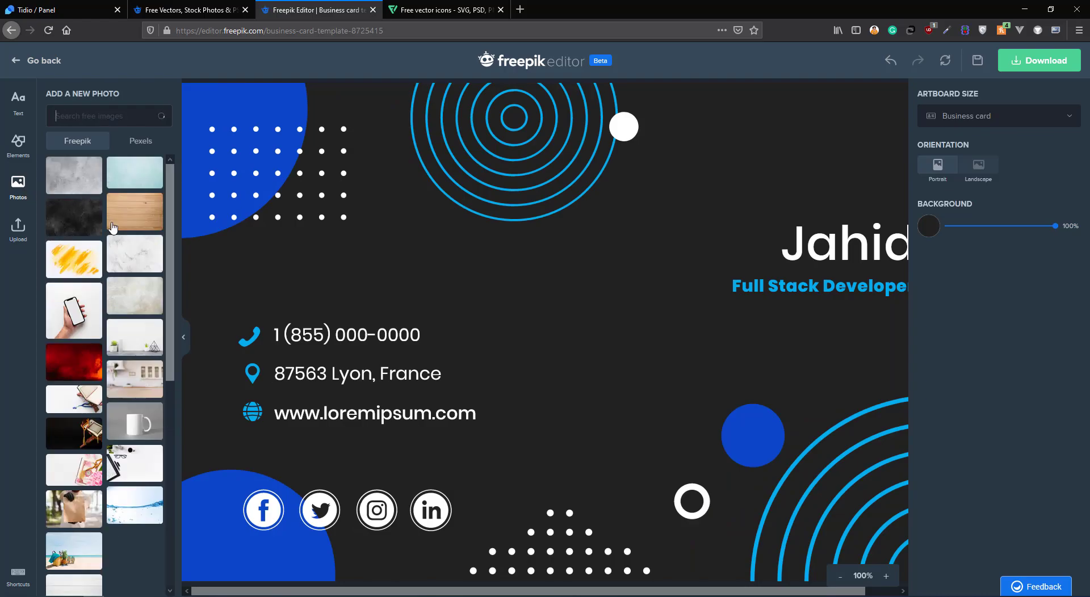
{"action": "scroll", "coordinate": [119, 269], "scroll_direction": "down", "scroll_amount": 3}
{"action": "scroll", "coordinate": [119, 270], "scroll_direction": "down", "scroll_amount": 5}
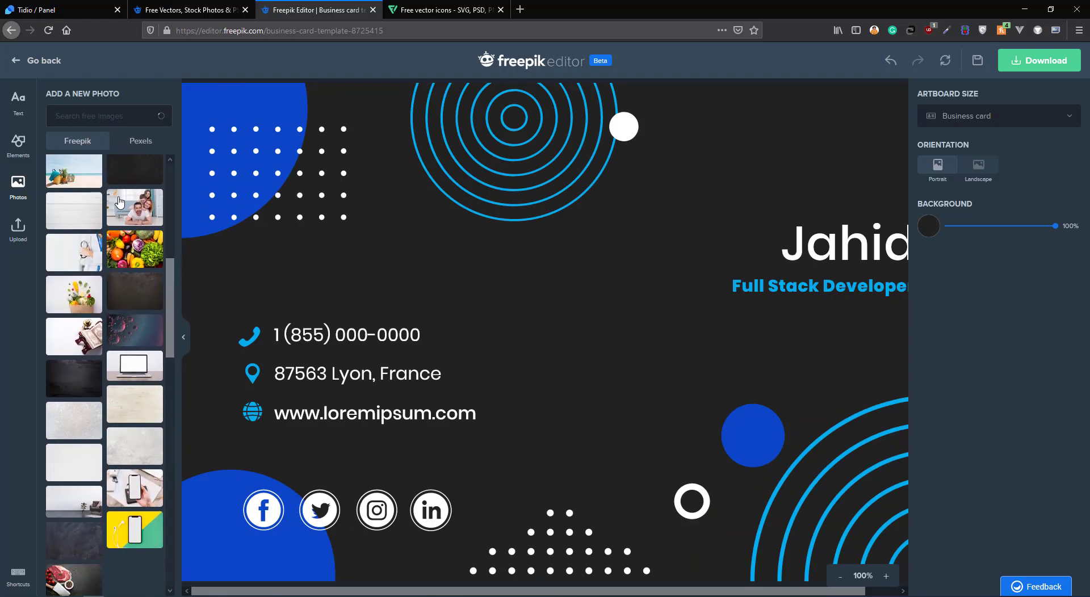
{"action": "scroll", "coordinate": [113, 210], "scroll_direction": "up", "scroll_amount": 7}
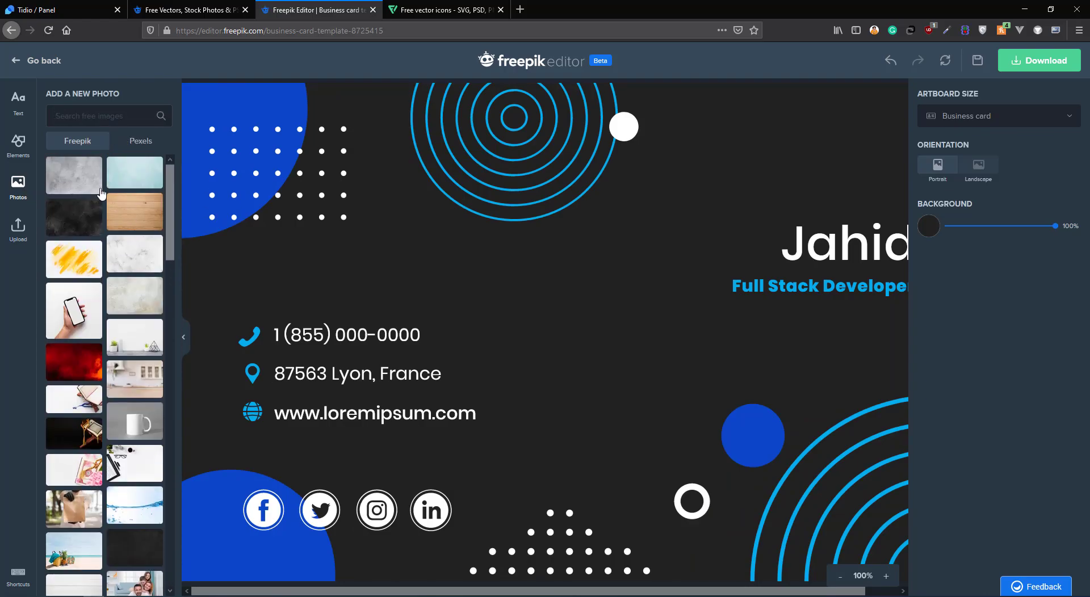
{"action": "scroll", "coordinate": [144, 285], "scroll_direction": "down", "scroll_amount": 7}
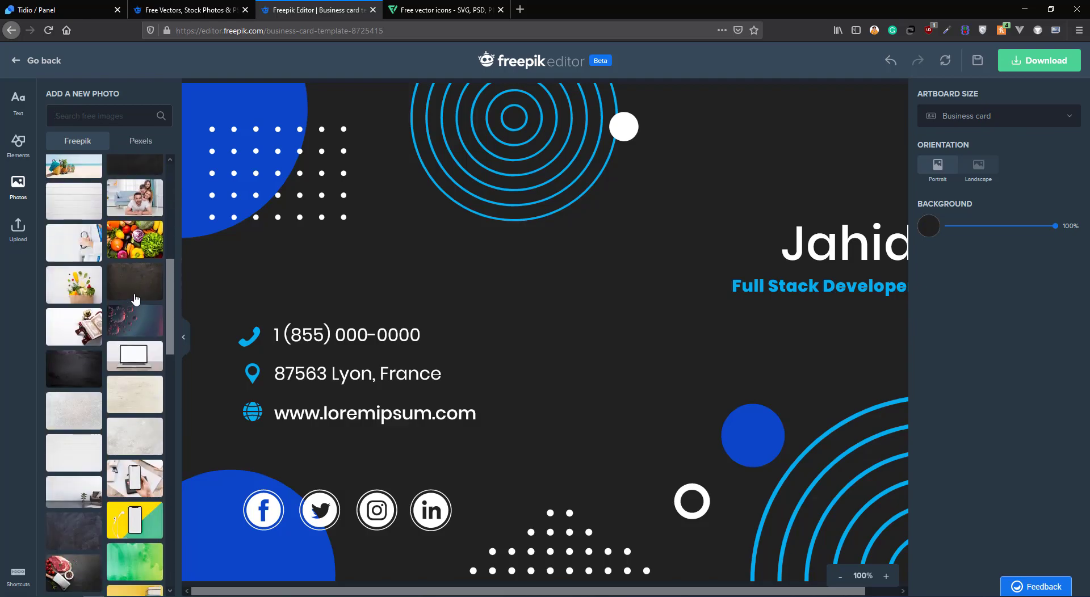
{"action": "scroll", "coordinate": [136, 299], "scroll_direction": "up", "scroll_amount": 7}
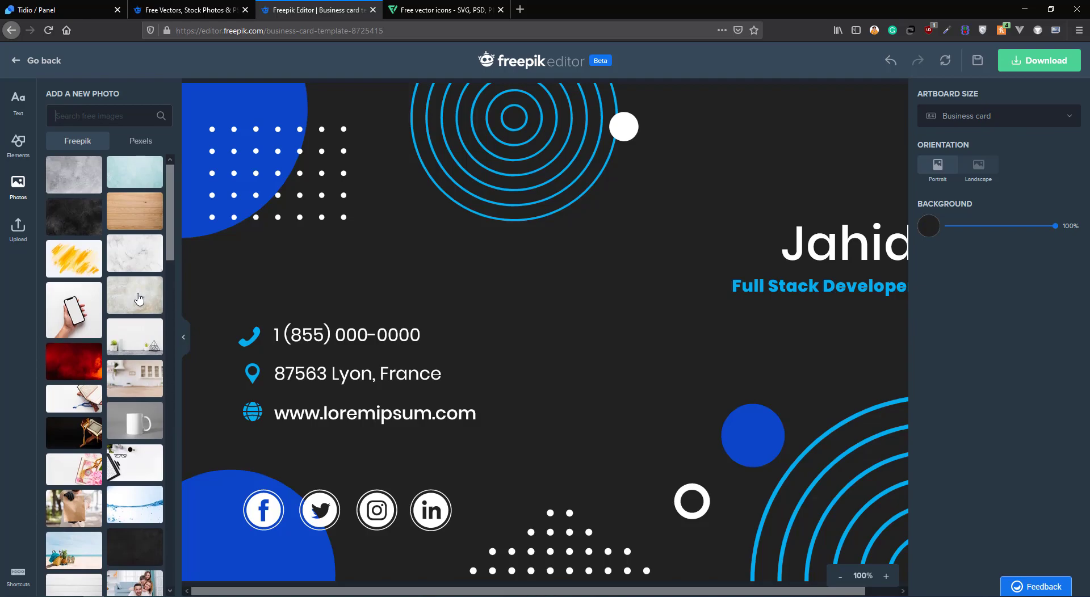
{"action": "scroll", "coordinate": [139, 297], "scroll_direction": "down", "scroll_amount": 15}
{"action": "scroll", "coordinate": [136, 284], "scroll_direction": "down", "scroll_amount": 6}
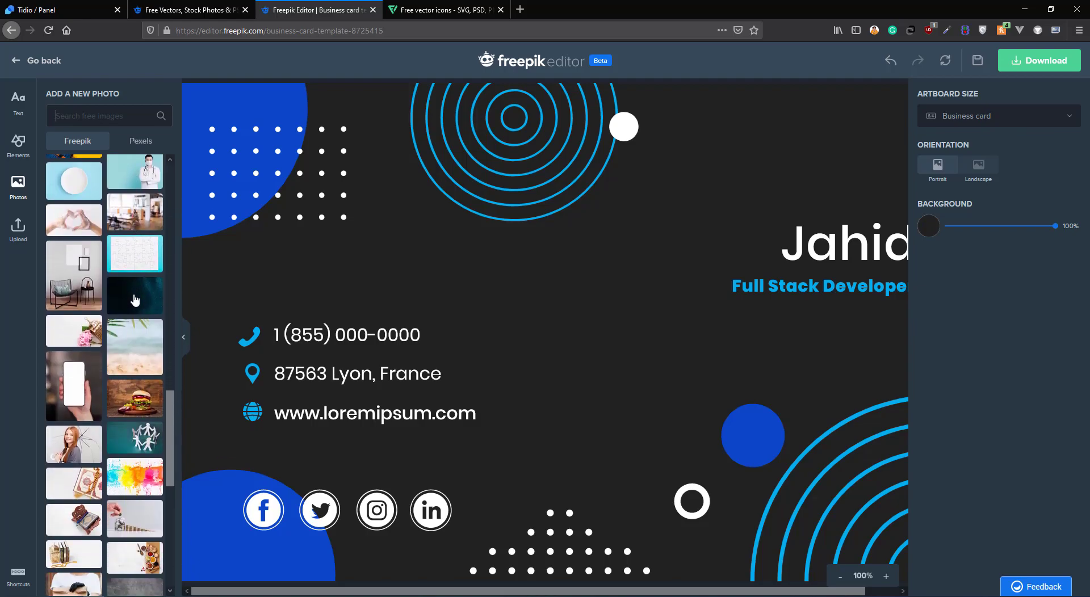
{"action": "scroll", "coordinate": [132, 288], "scroll_direction": "up", "scroll_amount": 15}
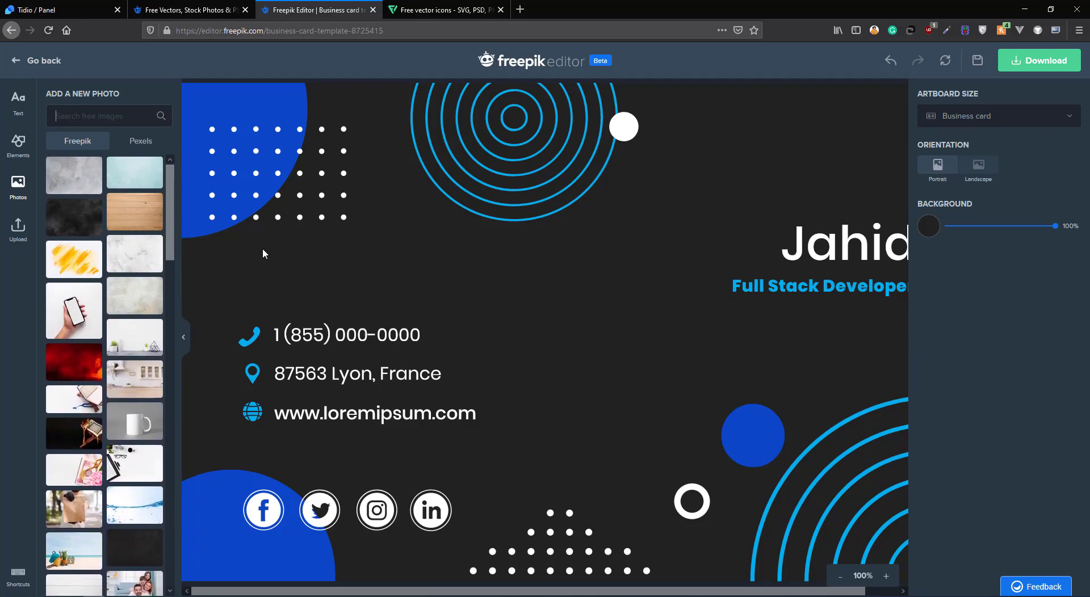
Browse the Elements library categories like Animals, Arrows and Christmas, then use the bottom toolbar controls
{"action": "left_click", "coordinate": [18, 160]}
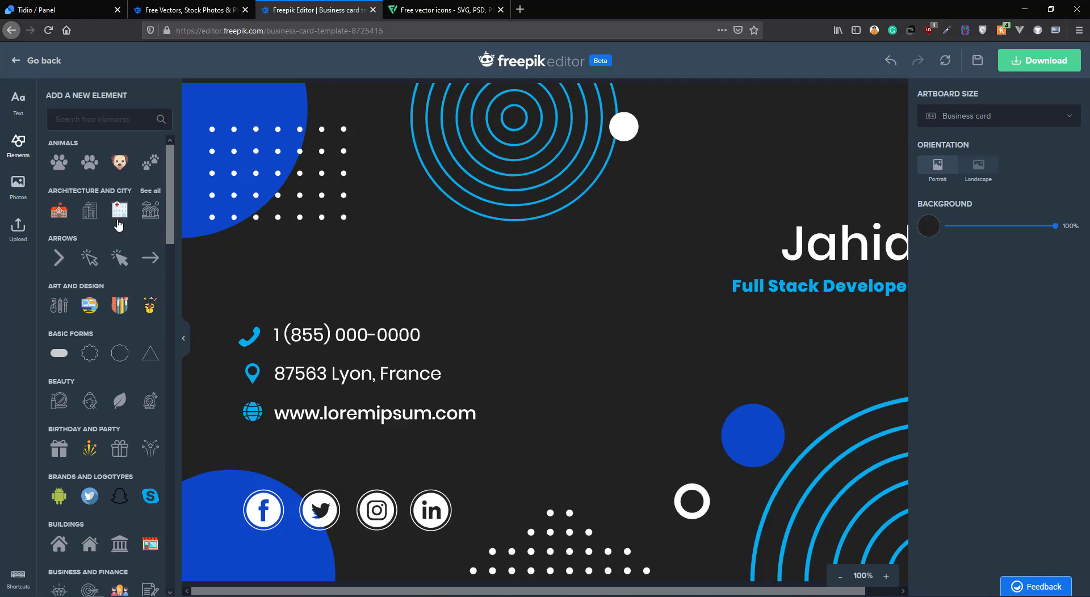
{"action": "scroll", "coordinate": [103, 234], "scroll_direction": "down", "scroll_amount": 12}
{"action": "scroll", "coordinate": [107, 238], "scroll_direction": "down", "scroll_amount": 20}
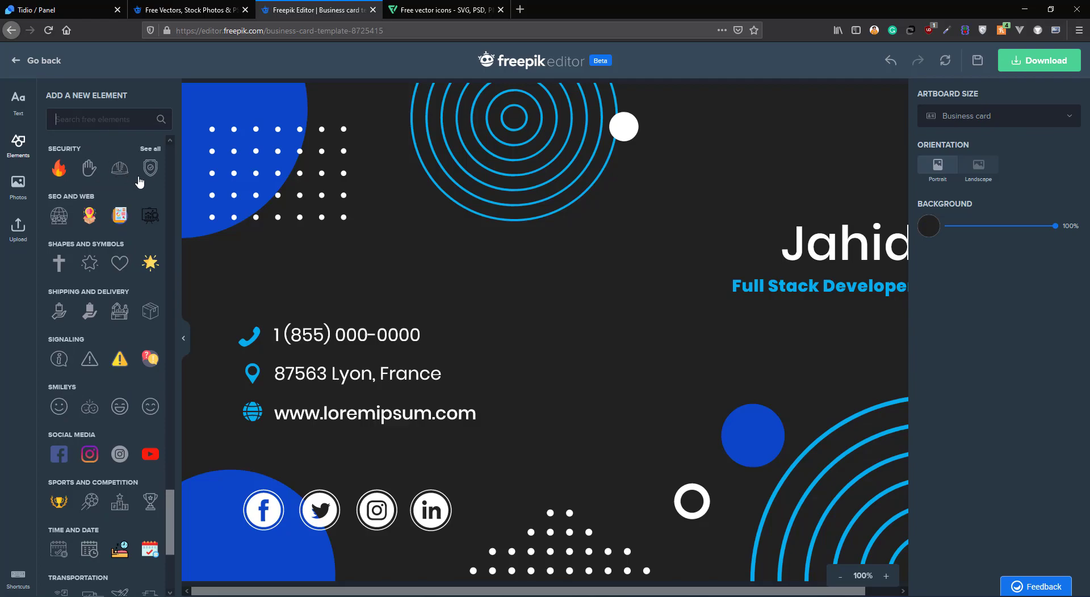
{"action": "scroll", "coordinate": [125, 253], "scroll_direction": "down", "scroll_amount": 4}
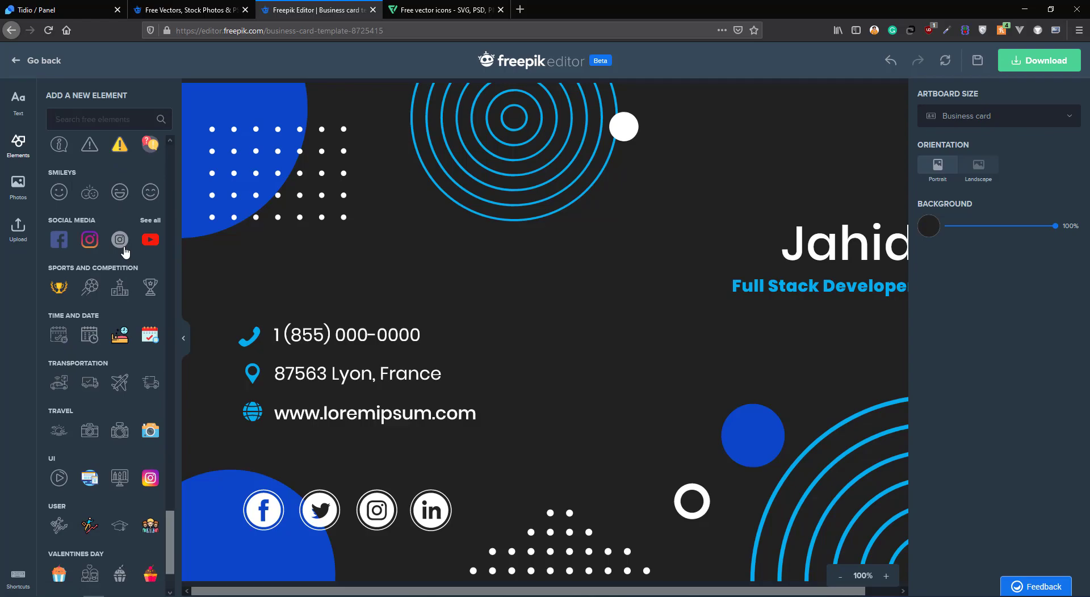
{"action": "scroll", "coordinate": [125, 253], "scroll_direction": "up", "scroll_amount": 20}
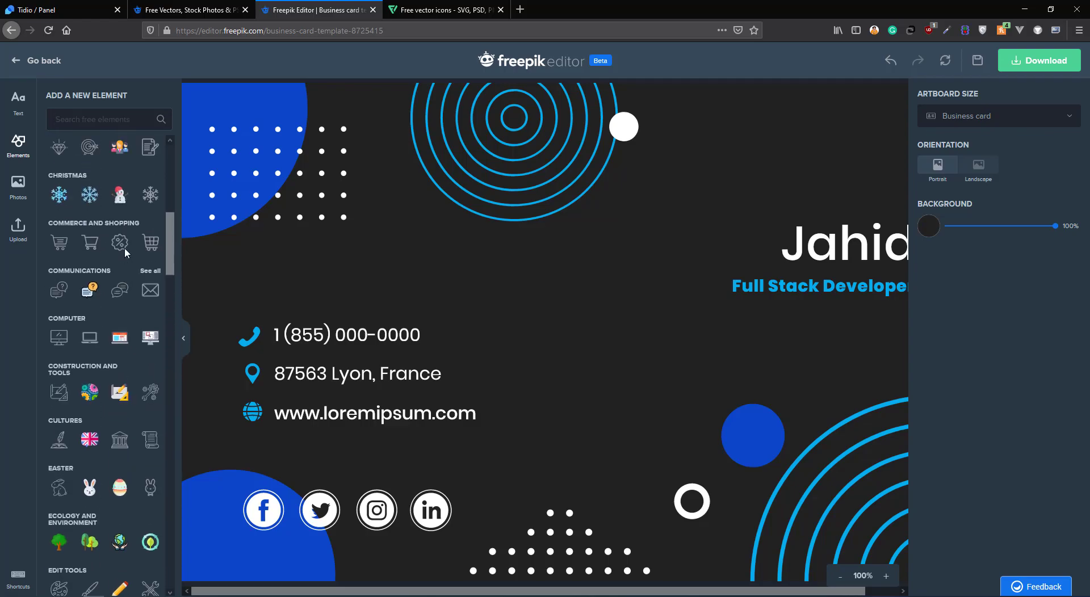
{"action": "scroll", "coordinate": [124, 247], "scroll_direction": "up", "scroll_amount": 10}
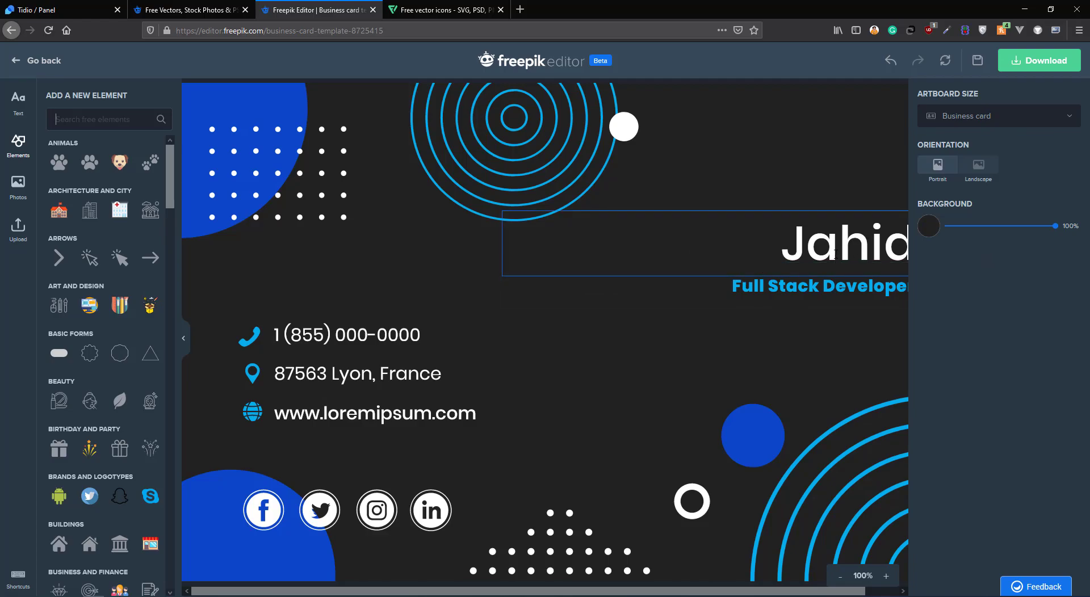
{"action": "left_click", "coordinate": [839, 576]}
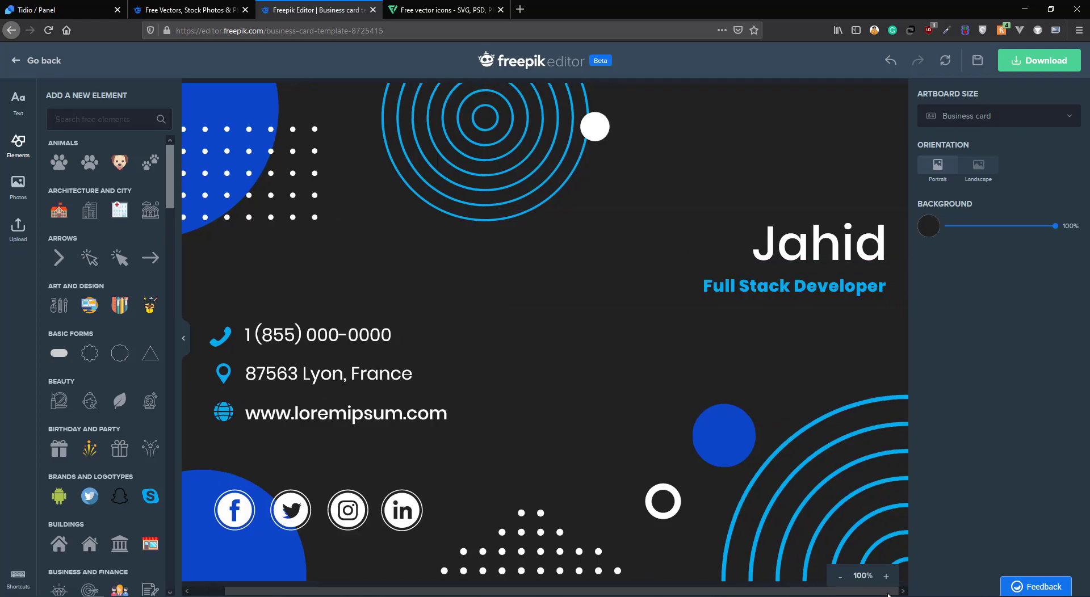
{"action": "left_click", "coordinate": [886, 576]}
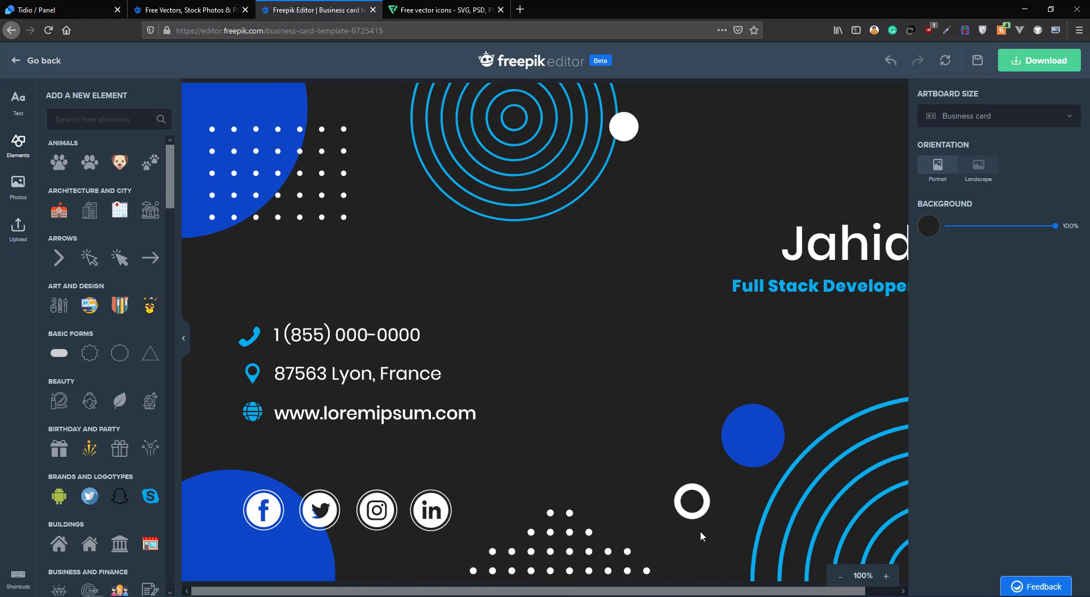
Open the Text panel, then view and read through the Keyboard shortcuts list
{"action": "left_click", "coordinate": [19, 102]}
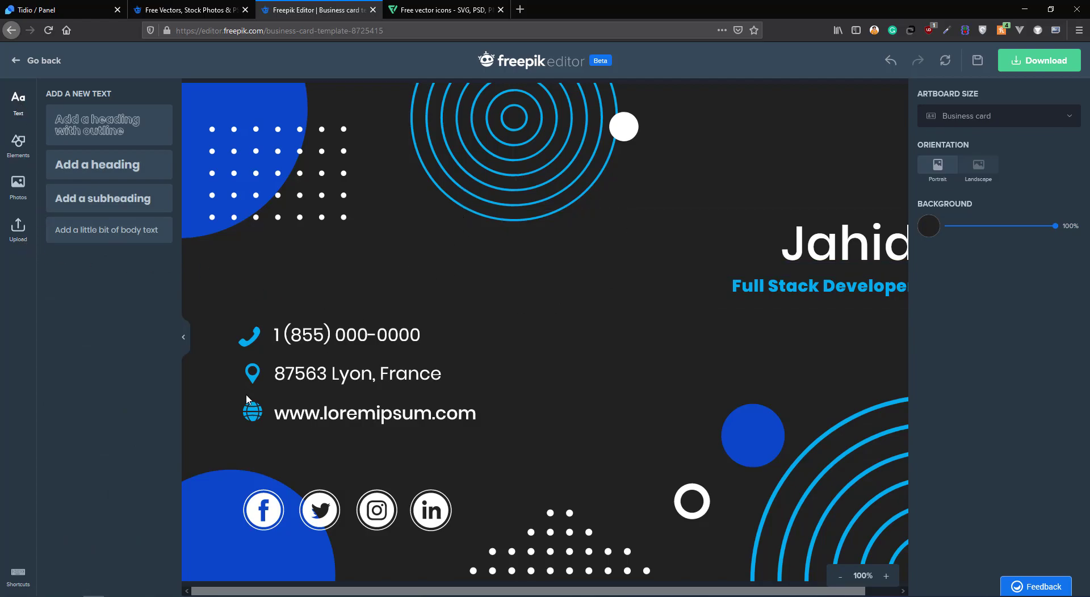
{"action": "left_click", "coordinate": [13, 579]}
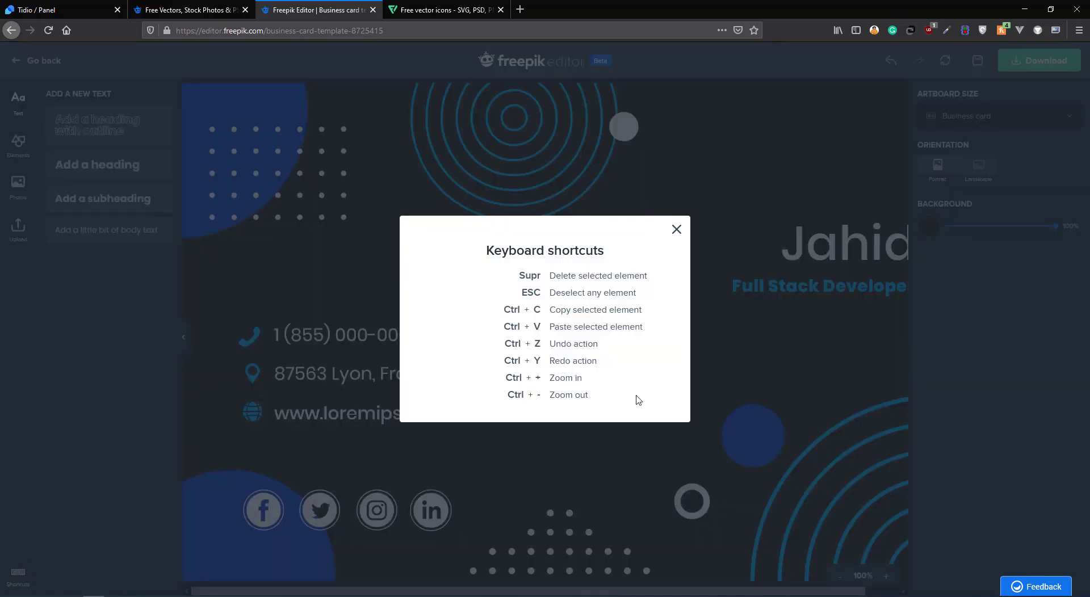
{"action": "left_click_drag", "start_coordinate": [489, 254], "coordinate": [598, 385]}
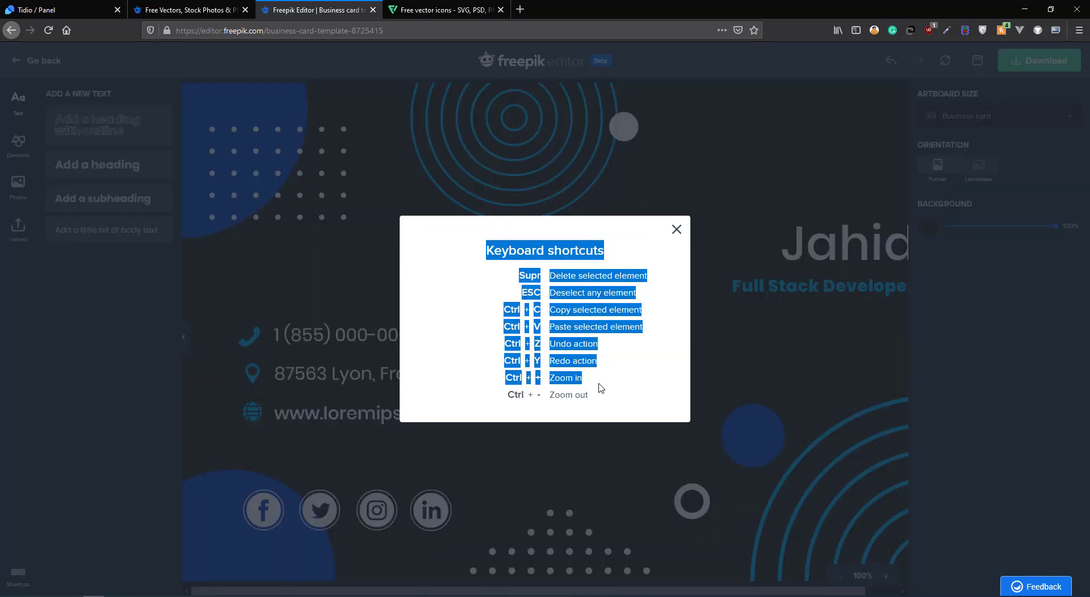
{"action": "left_click", "coordinate": [599, 392]}
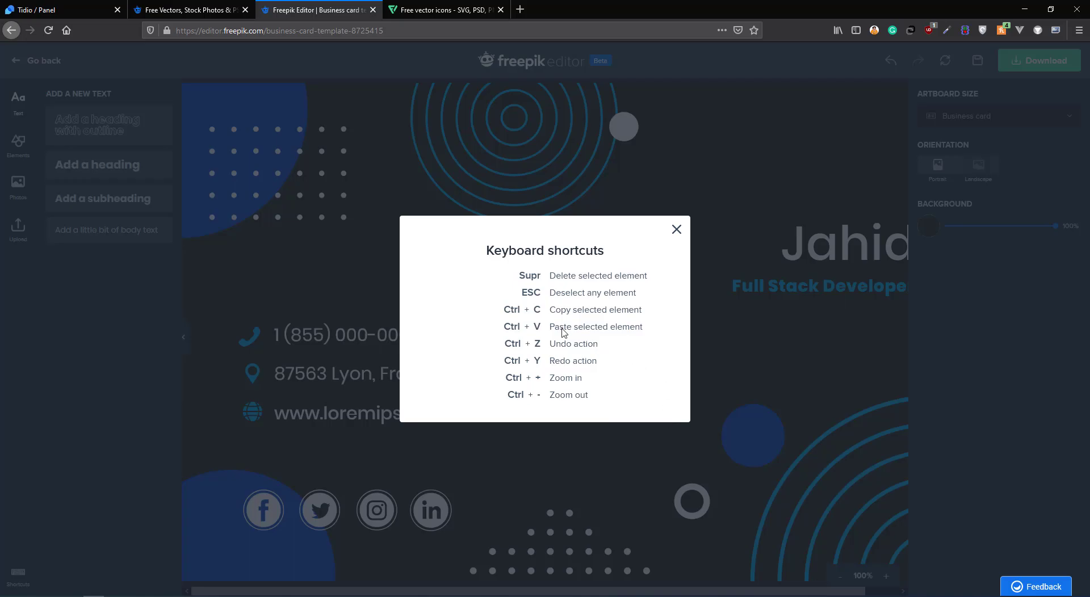
{"action": "left_click_drag", "start_coordinate": [625, 404], "coordinate": [591, 382]}
{"action": "left_click", "coordinate": [469, 265]}
{"action": "left_click", "coordinate": [601, 401]}
Close the shortcuts list, collapse the side panel, and nudge the white dot beside the rings up-left
{"action": "left_click", "coordinate": [676, 230]}
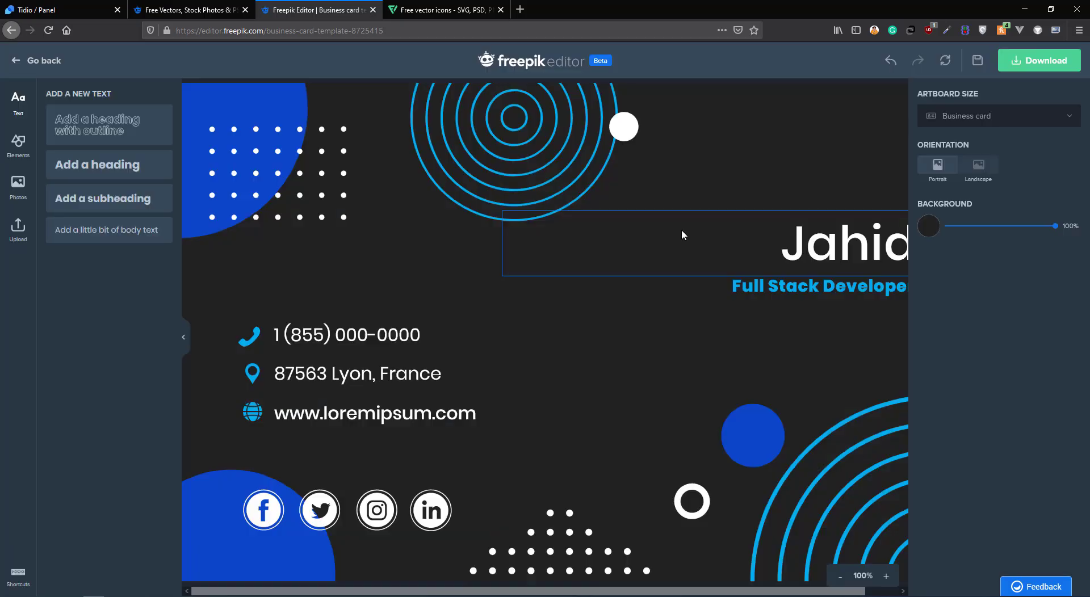
{"action": "left_click", "coordinate": [189, 341]}
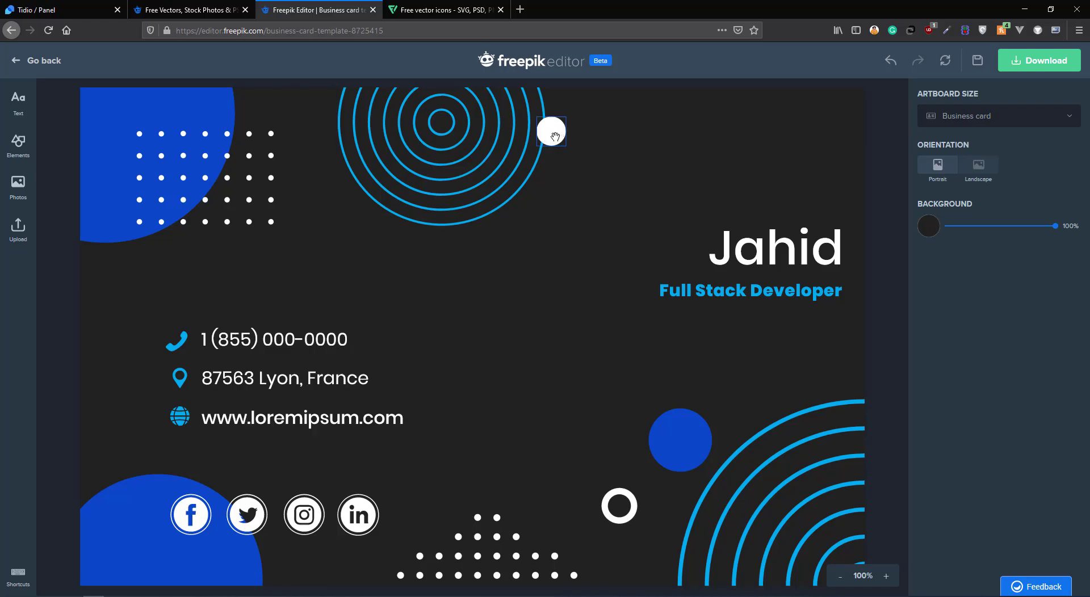
{"action": "mouse_move", "coordinate": [559, 136]}
{"action": "left_mouse_down"}
{"action": "mouse_move", "coordinate": [630, 159]}
{"action": "mouse_move", "coordinate": [584, 176]}
{"action": "mouse_move", "coordinate": [549, 128]}
{"action": "left_mouse_up"}
{"action": "left_click", "coordinate": [654, 153]}
{"action": "left_click", "coordinate": [622, 133]}
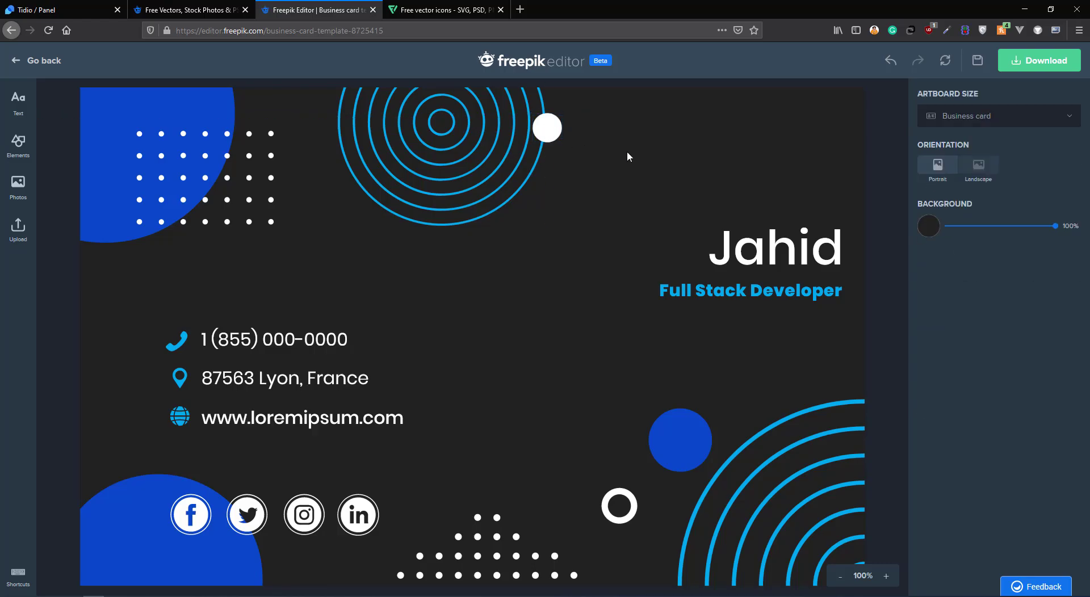